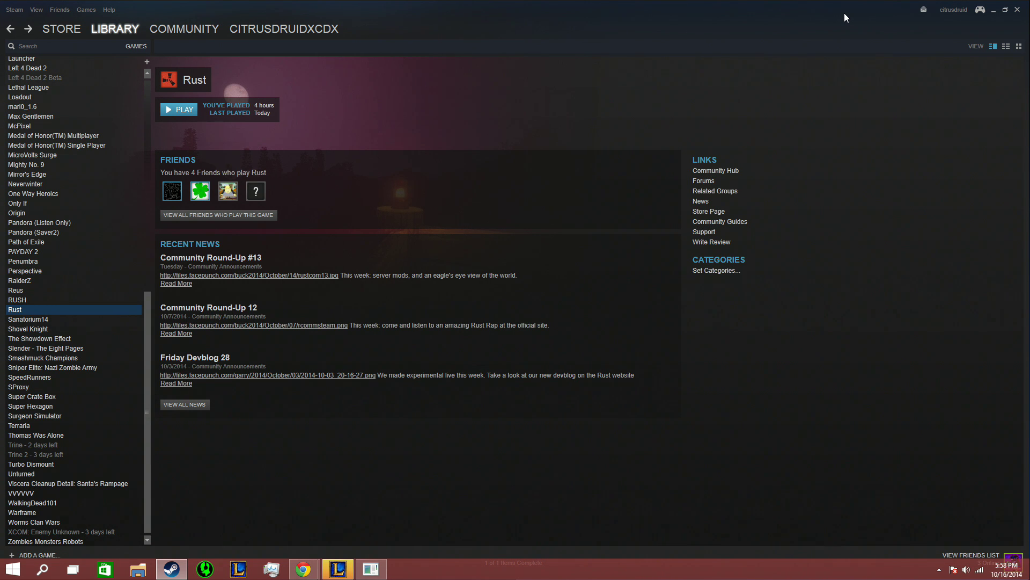
# Try to launch Rust with the Play Legacy option and dismiss the launch error messages.
pyautogui.click(178, 114)
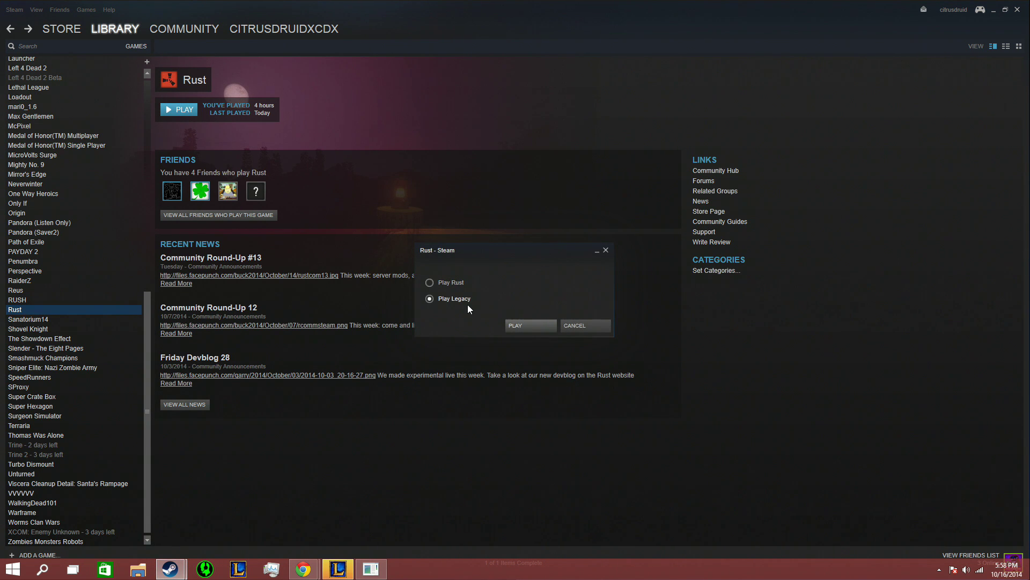
pyautogui.click(536, 326)
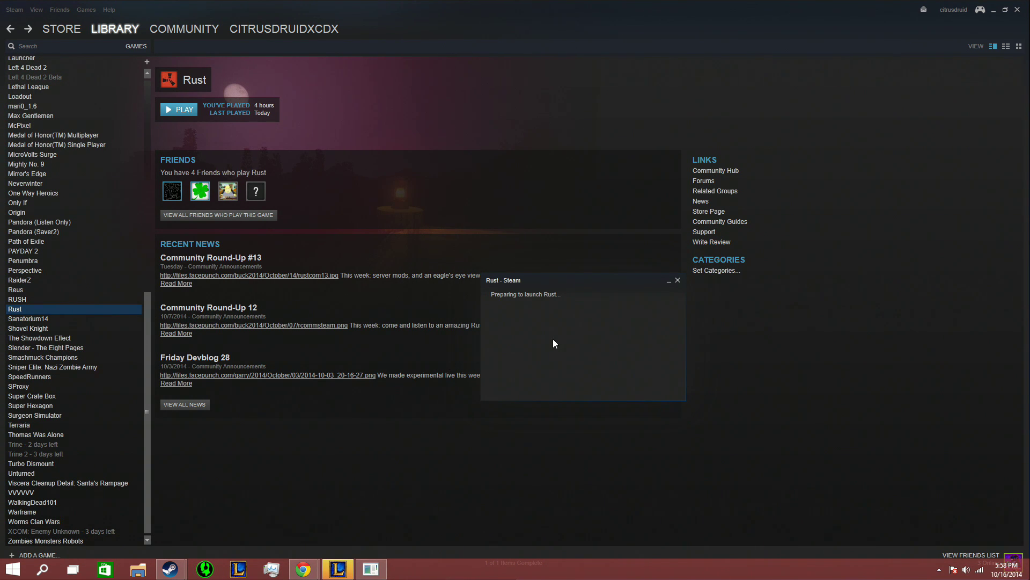
pyautogui.click(509, 318)
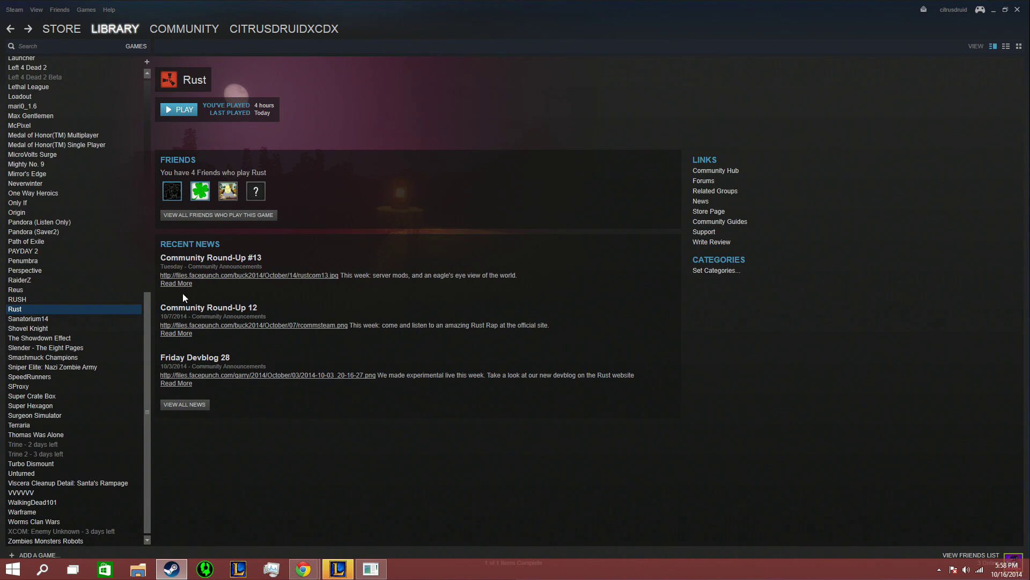
pyautogui.click(371, 568)
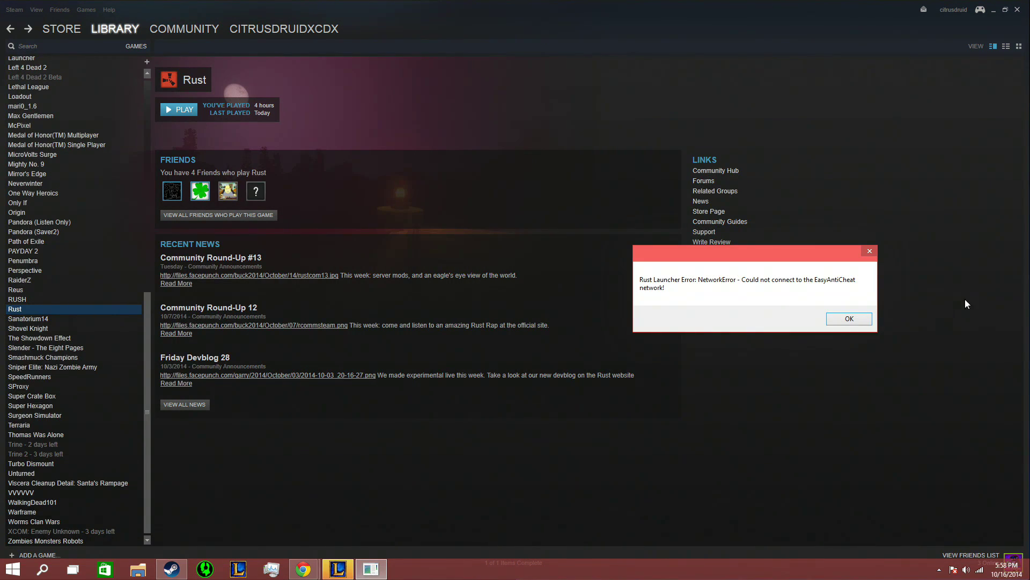
pyautogui.click(863, 318)
pyautogui.click(185, 109)
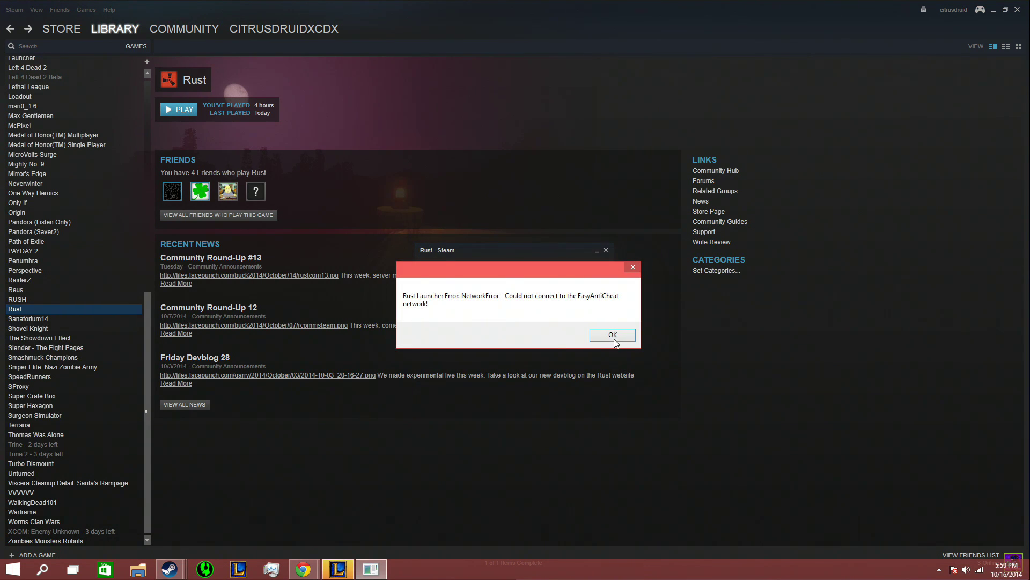
pyautogui.click(612, 334)
pyautogui.click(527, 322)
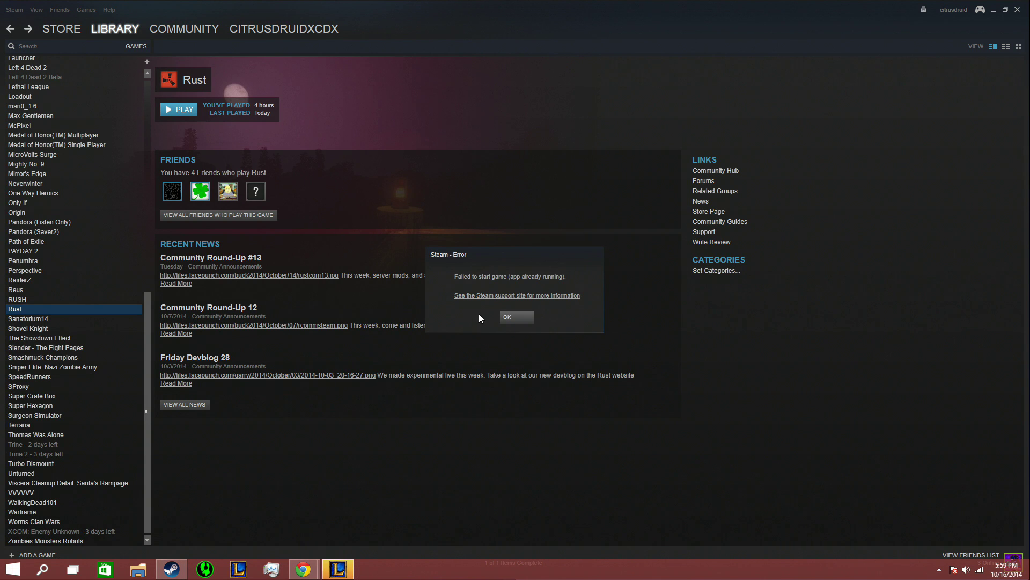
pyautogui.click(530, 317)
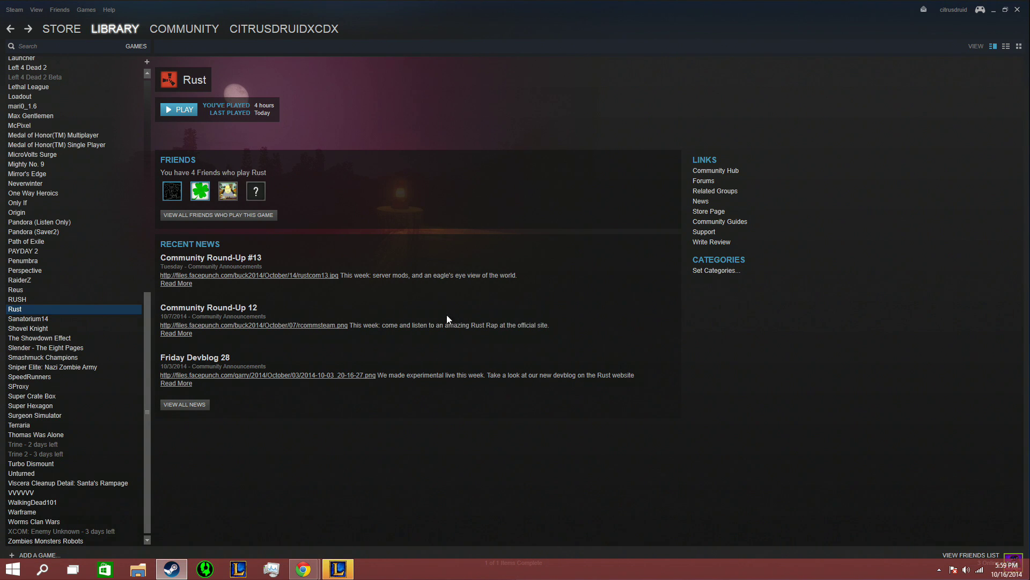
# Launch Rust with the Play Legacy option, check the configuration's input and graphics settings, and close it without playing.
pyautogui.click(191, 112)
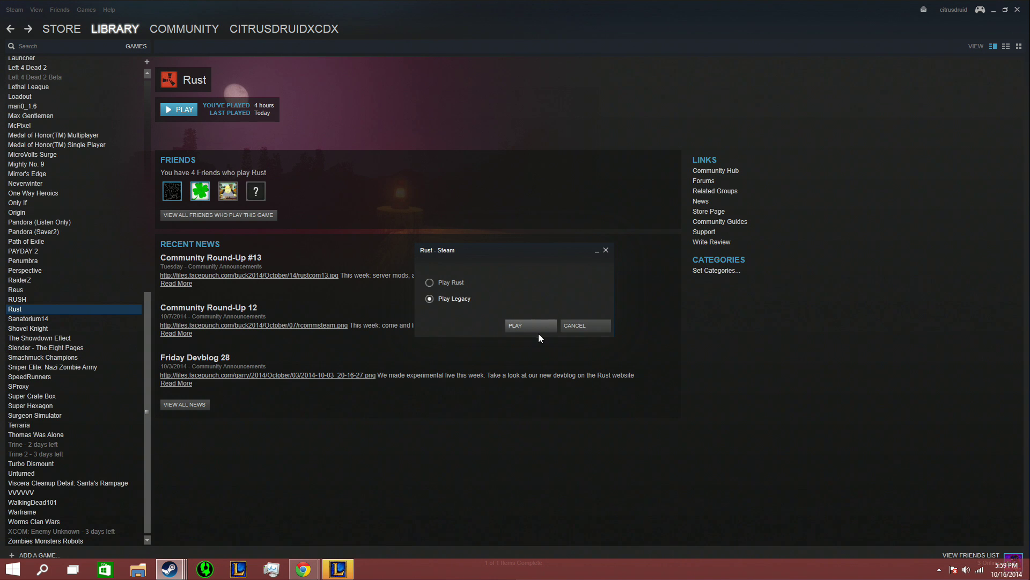
pyautogui.click(536, 328)
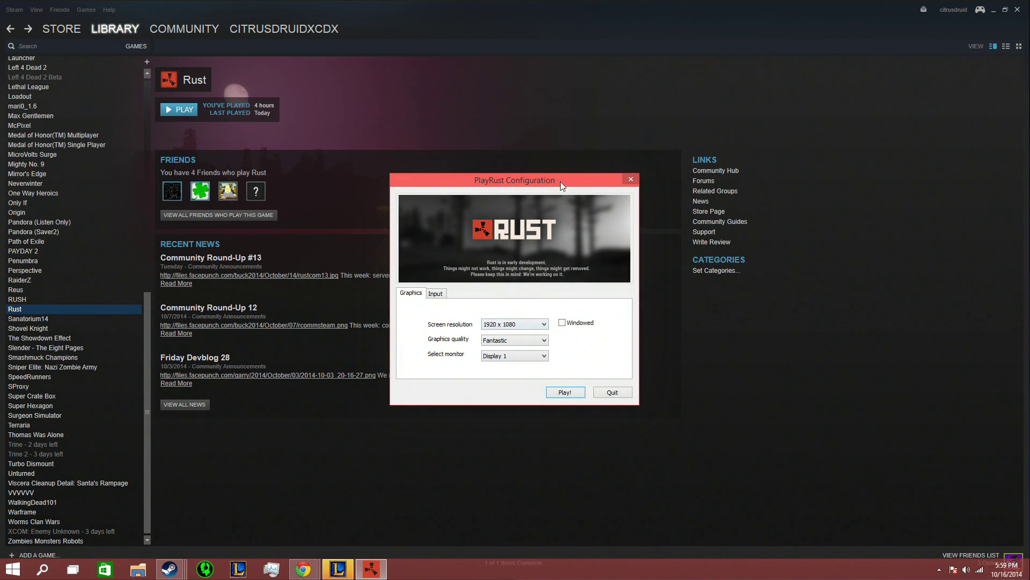
pyautogui.click(435, 293)
pyautogui.click(412, 294)
pyautogui.click(637, 181)
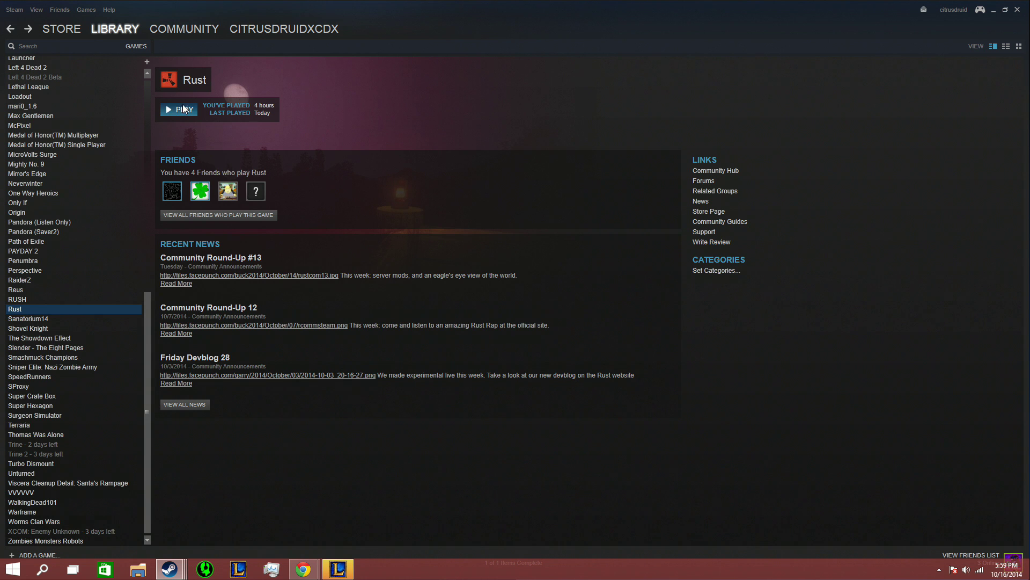
# Try to launch the game with the Play Rust option.
pyautogui.click(183, 109)
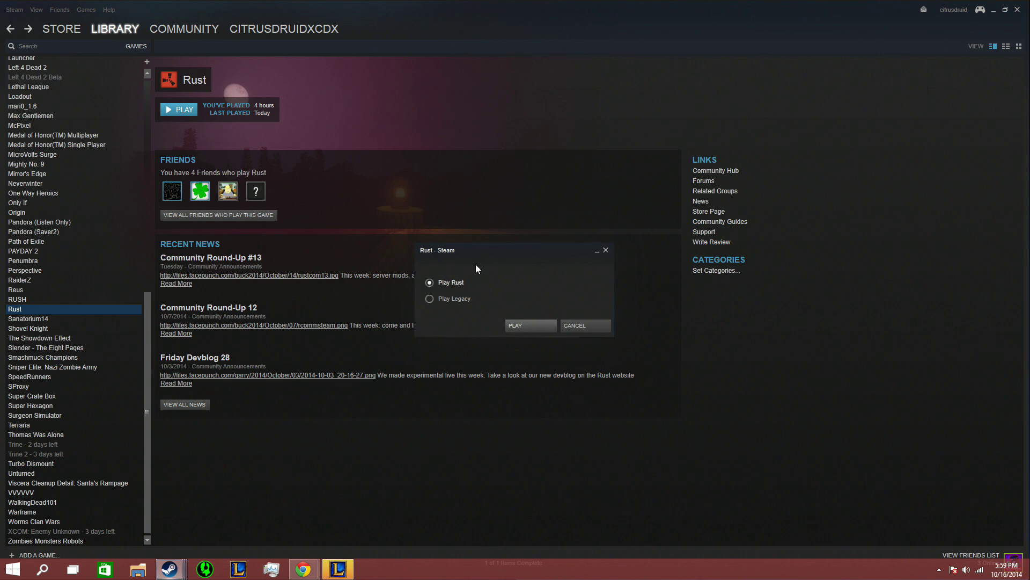
pyautogui.click(532, 323)
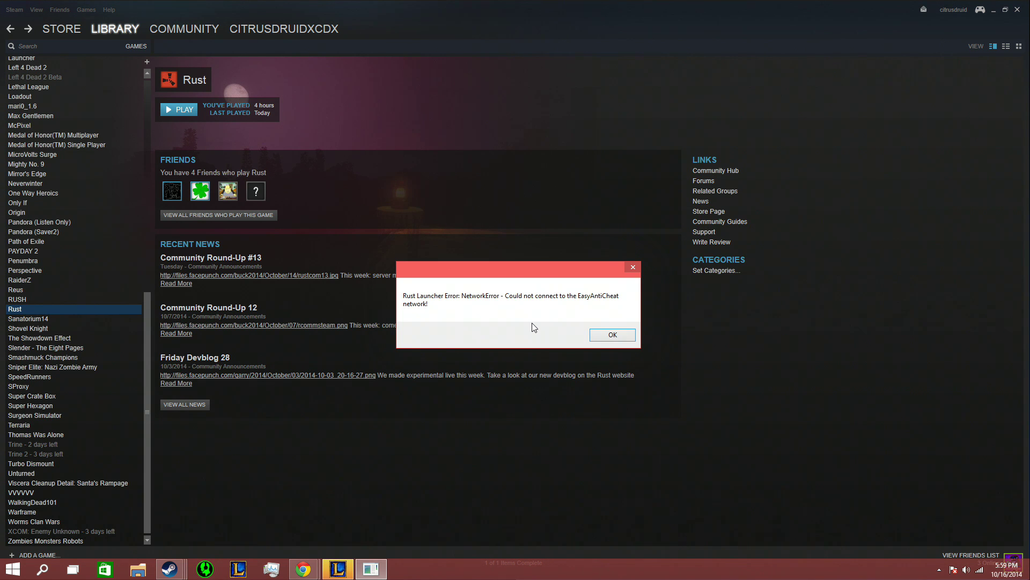
# Search for Windows Firewall, turn it off for both private and public networks, and close its window.
pyautogui.click(2, 570)
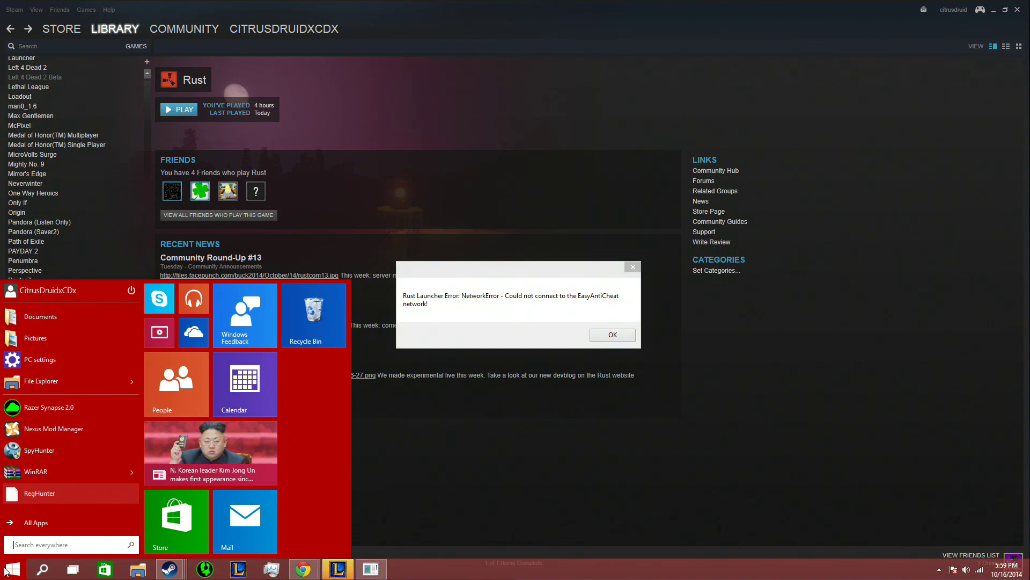
pyautogui.write('fire')
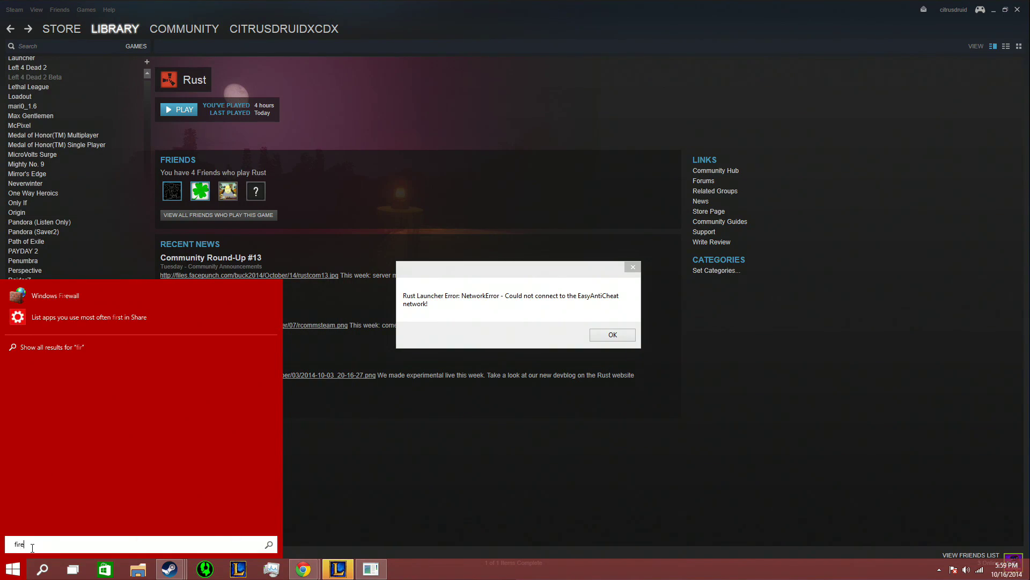
pyautogui.click(46, 288)
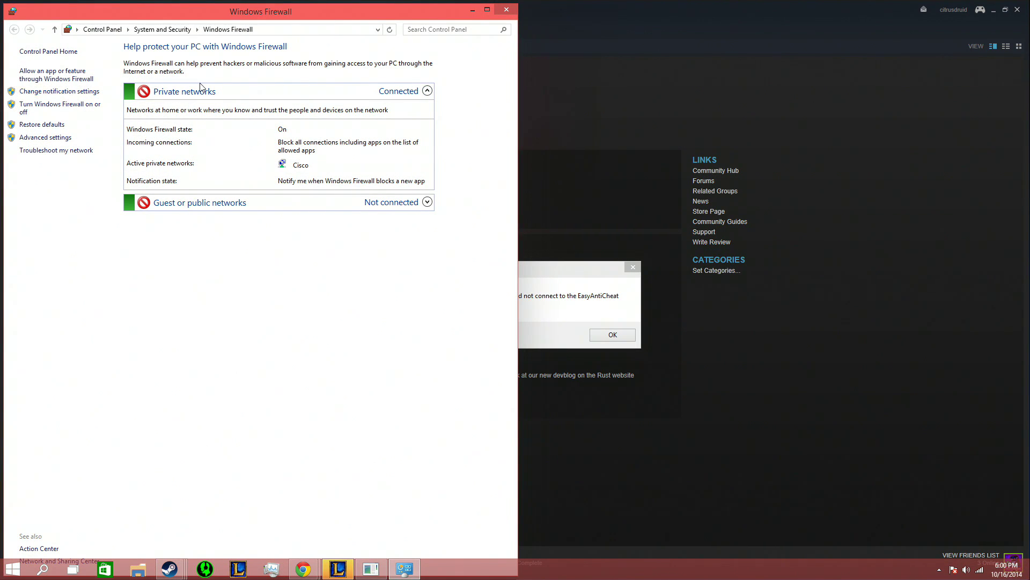
pyautogui.click(27, 106)
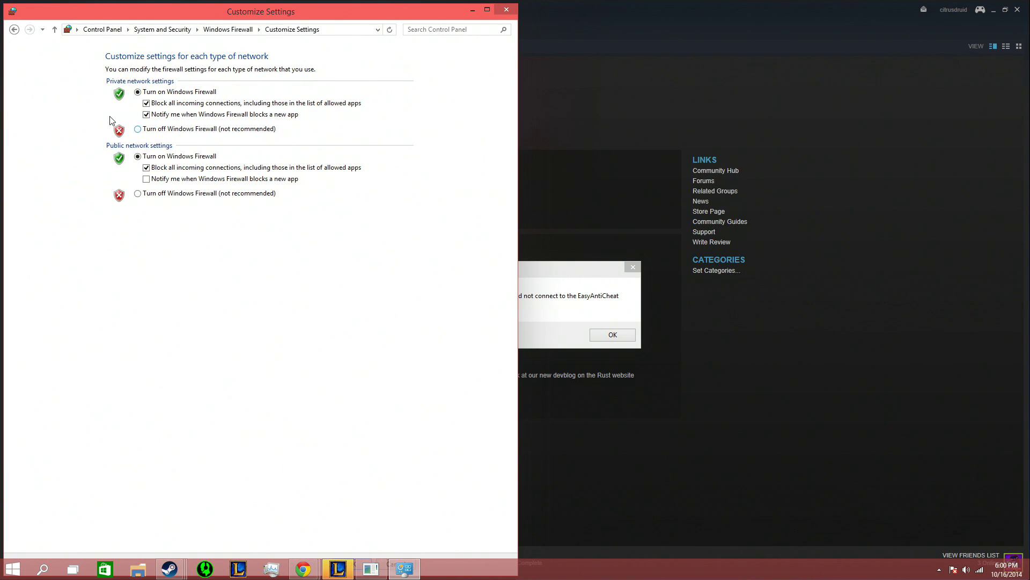
pyautogui.click(138, 193)
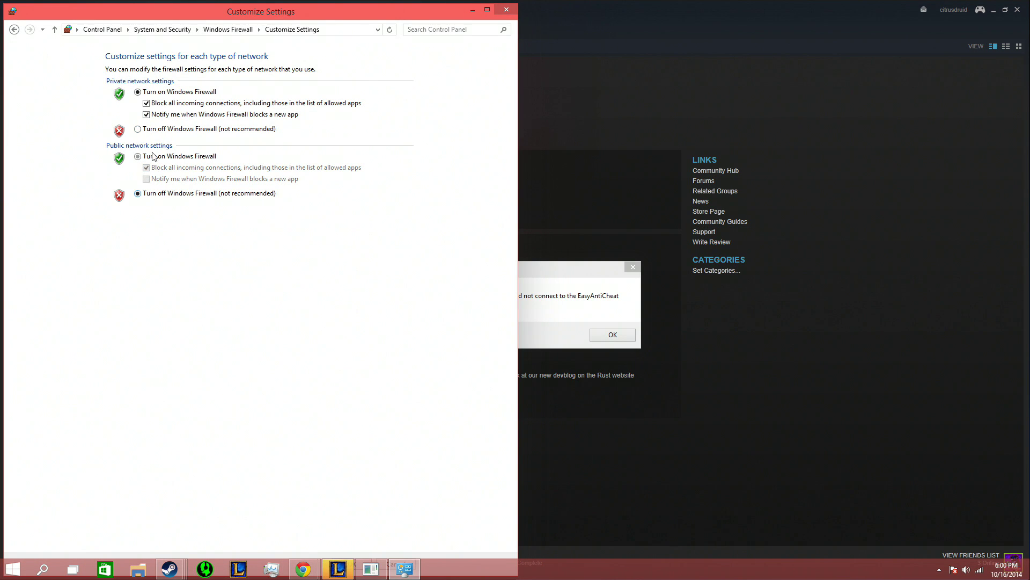
pyautogui.click(138, 129)
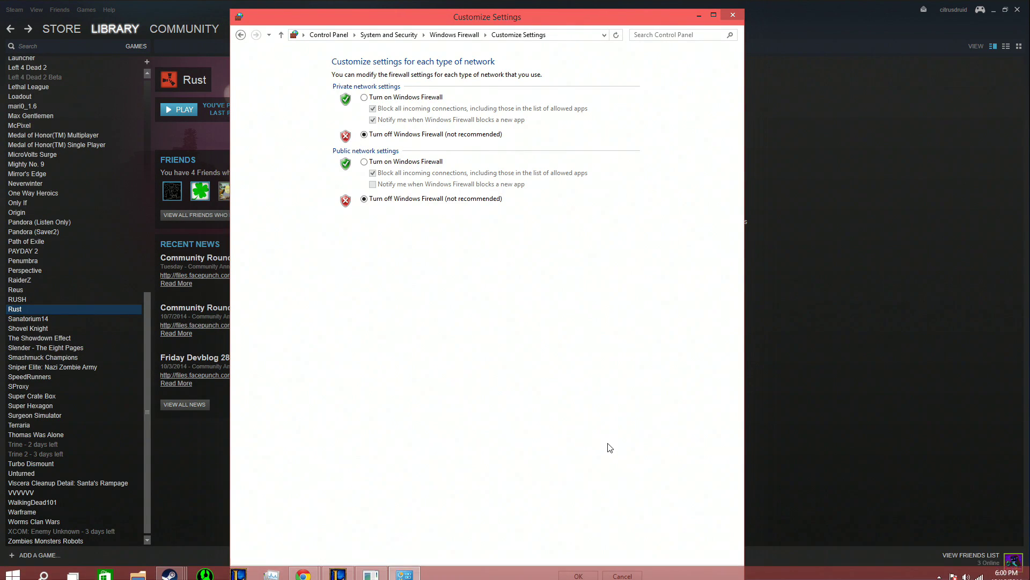
pyautogui.click(578, 575)
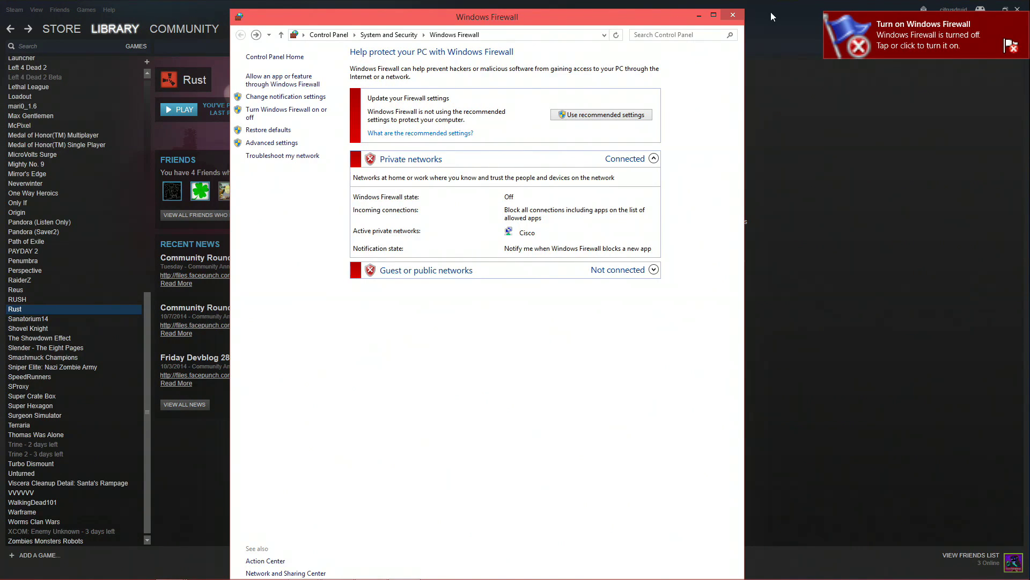
pyautogui.click(733, 16)
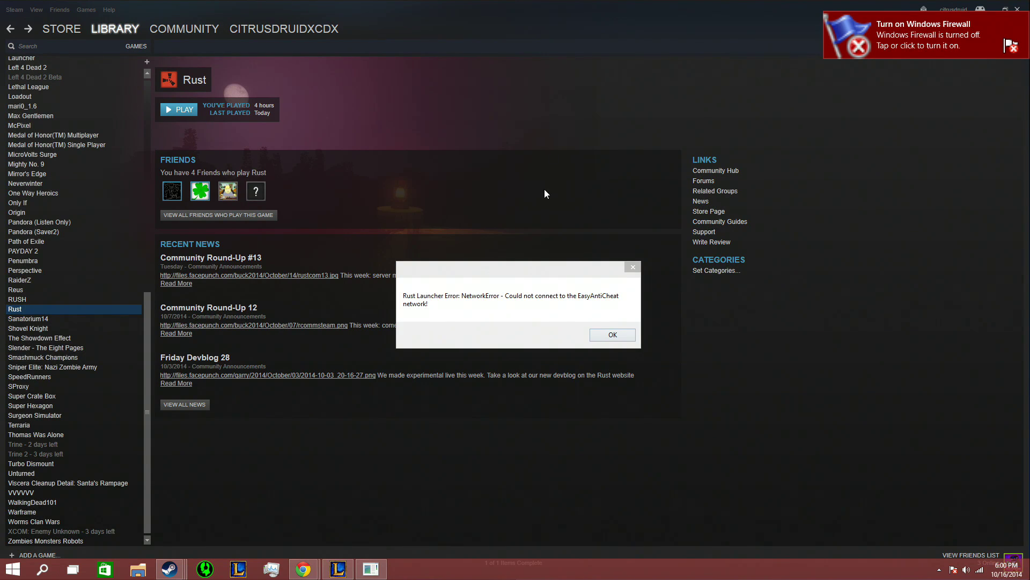
# Dismiss the Rust launcher error and retry launching the game with the Play Rust option, clearing each error message.
pyautogui.click(613, 334)
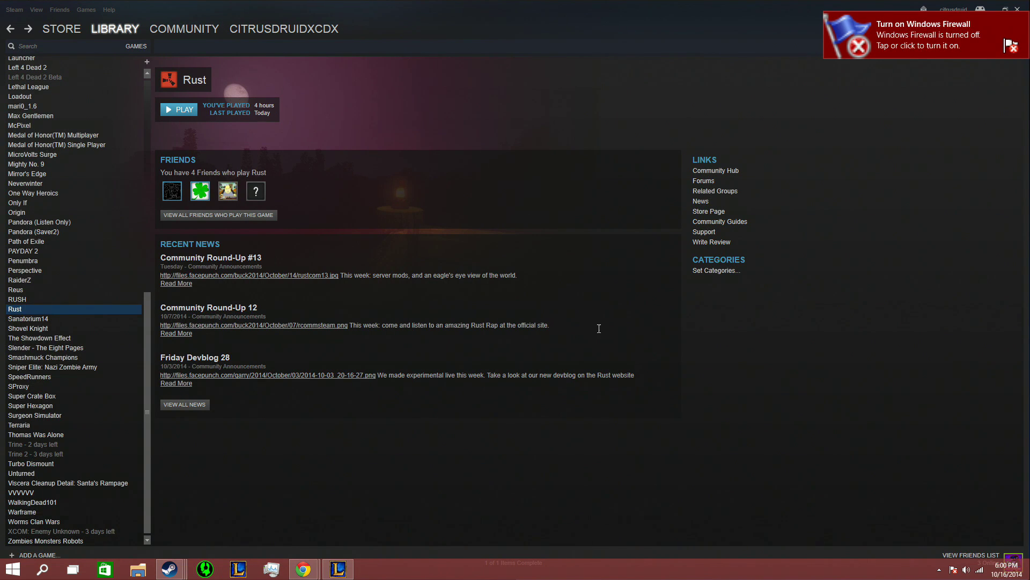
pyautogui.click(177, 114)
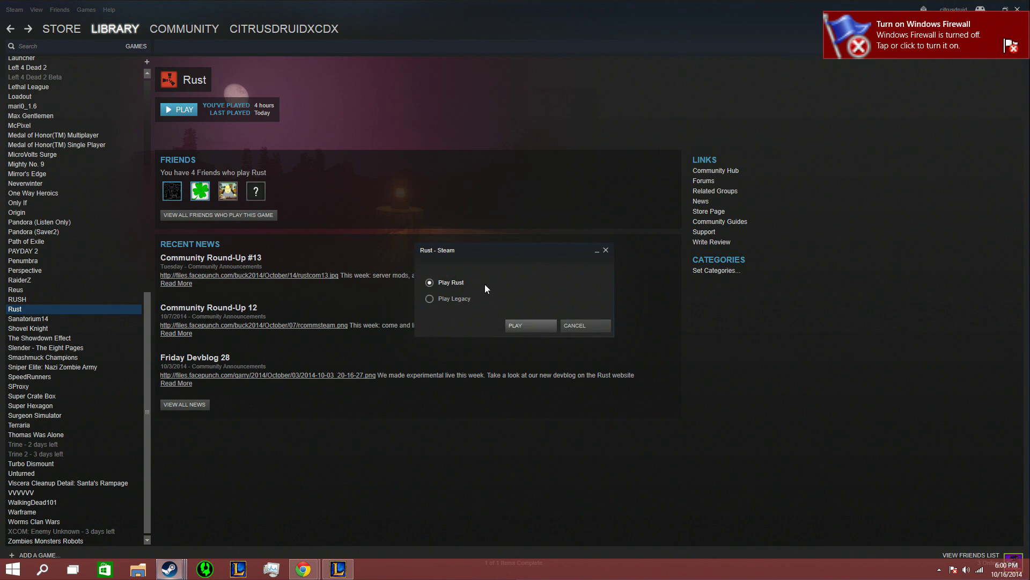
pyautogui.click(513, 324)
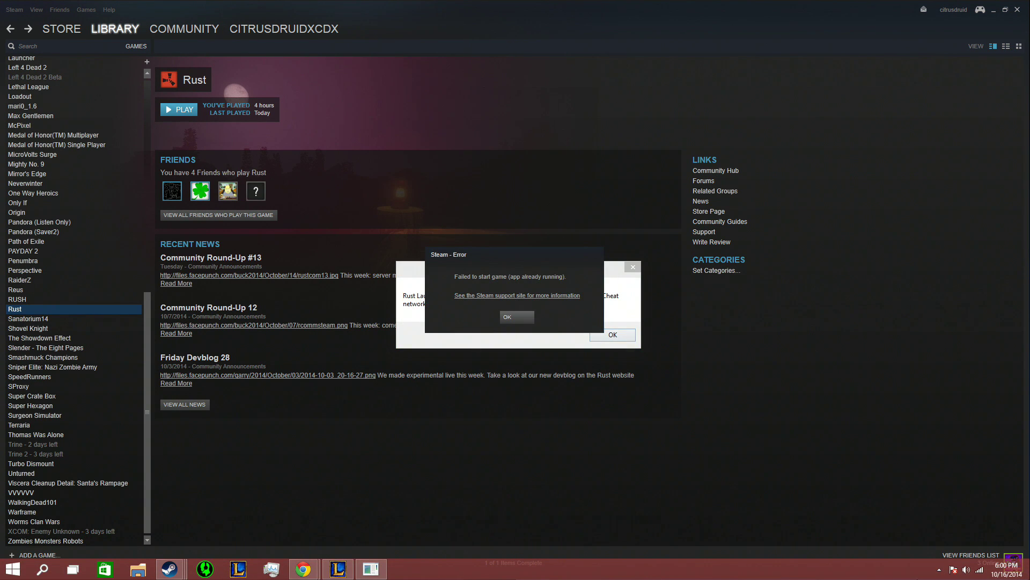
pyautogui.click(939, 569)
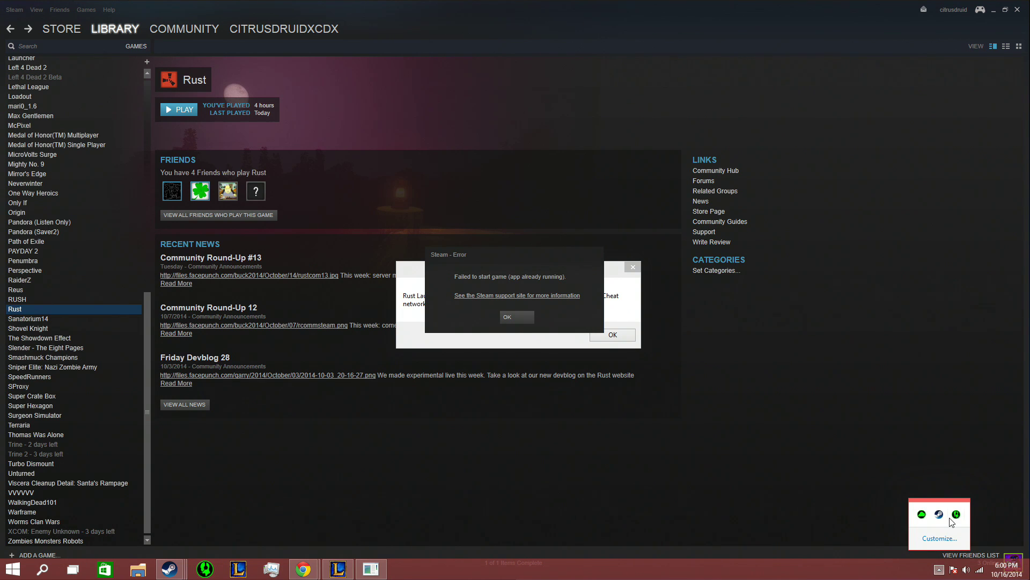
pyautogui.click(507, 316)
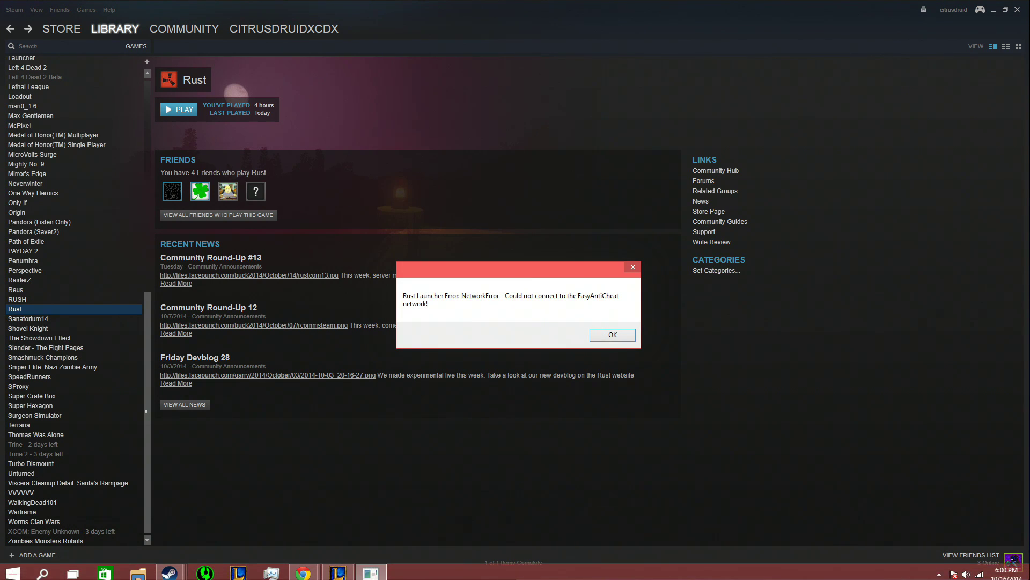
pyautogui.click(612, 335)
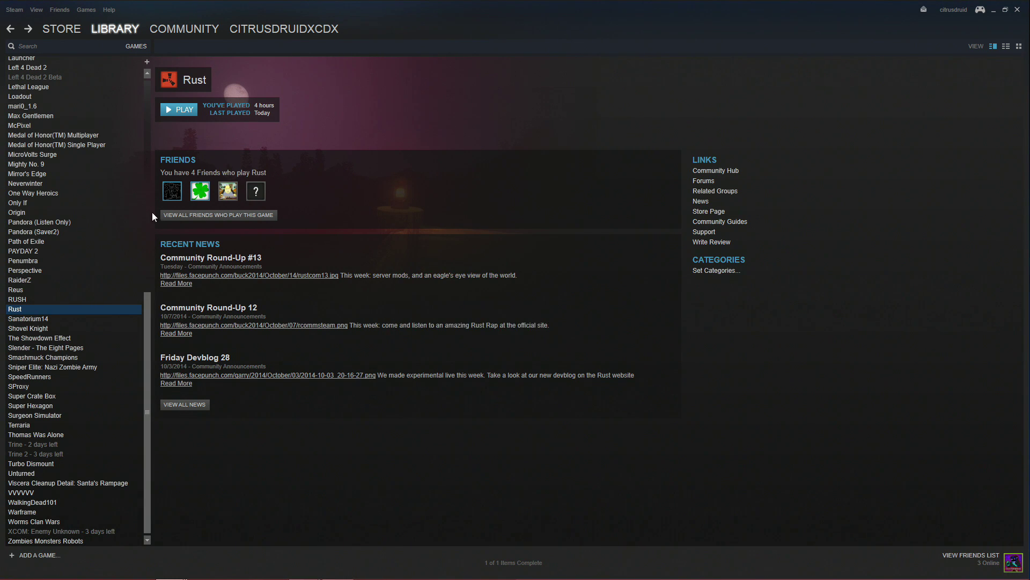
pyautogui.click(180, 110)
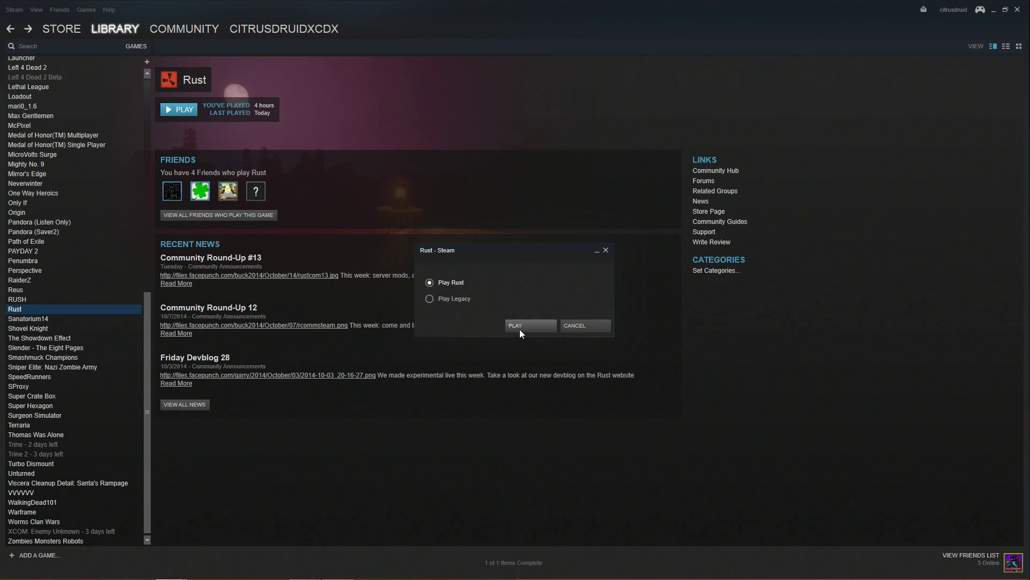
pyautogui.click(513, 326)
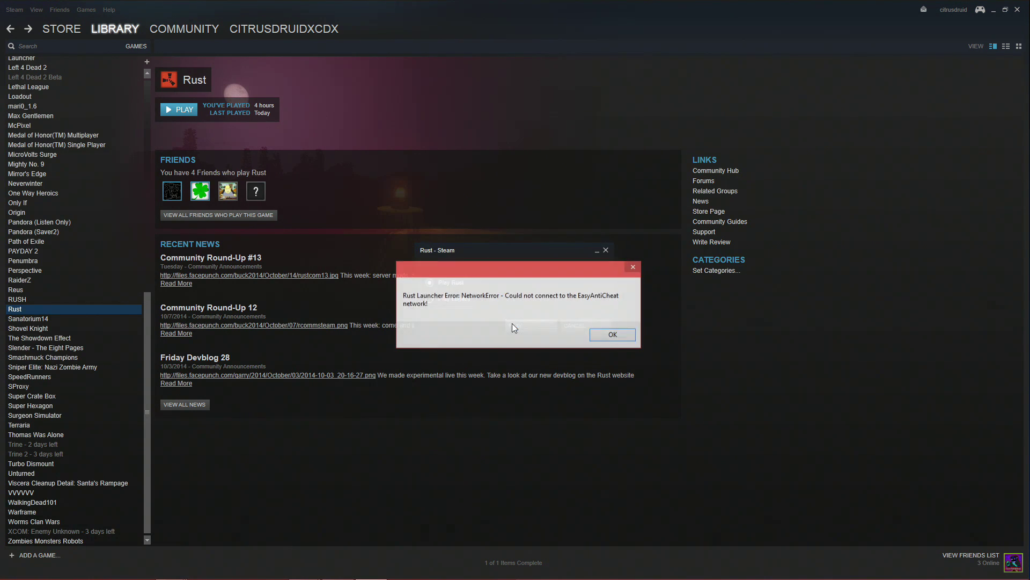
pyautogui.click(608, 337)
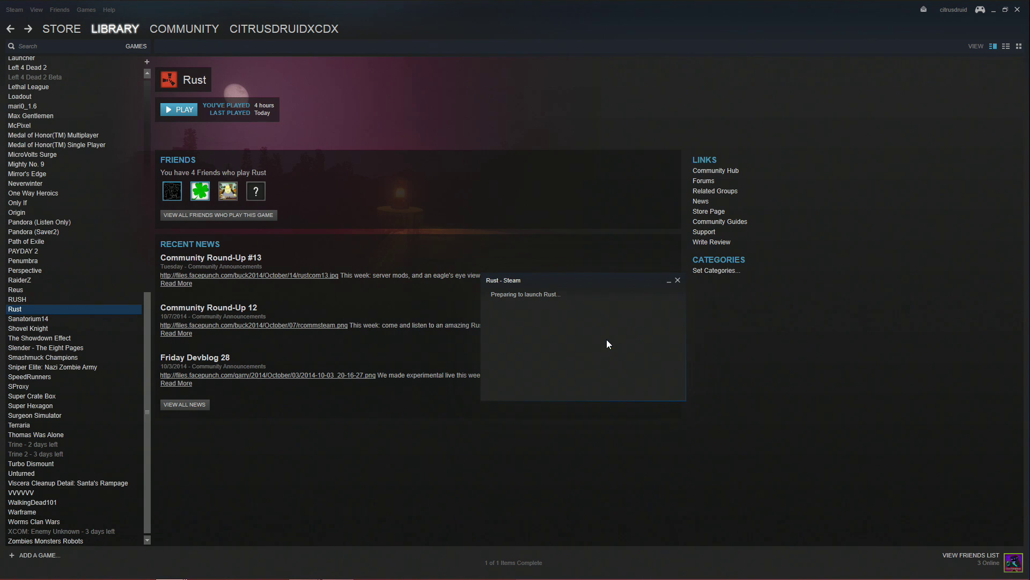
pyautogui.click(505, 320)
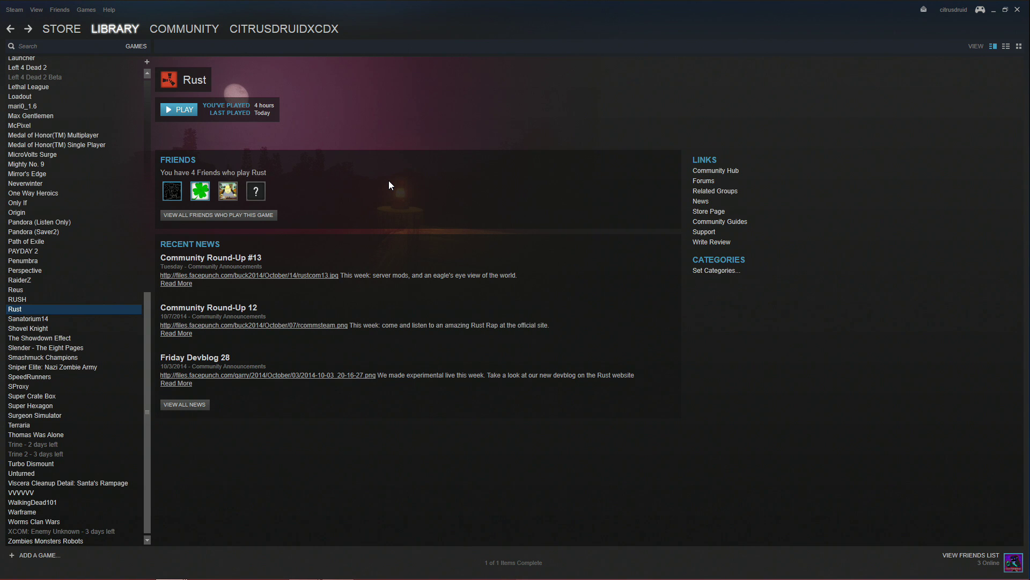
# Open Rust's installation folder through the local files section of its game properties.
pyautogui.rightClick(72, 308)
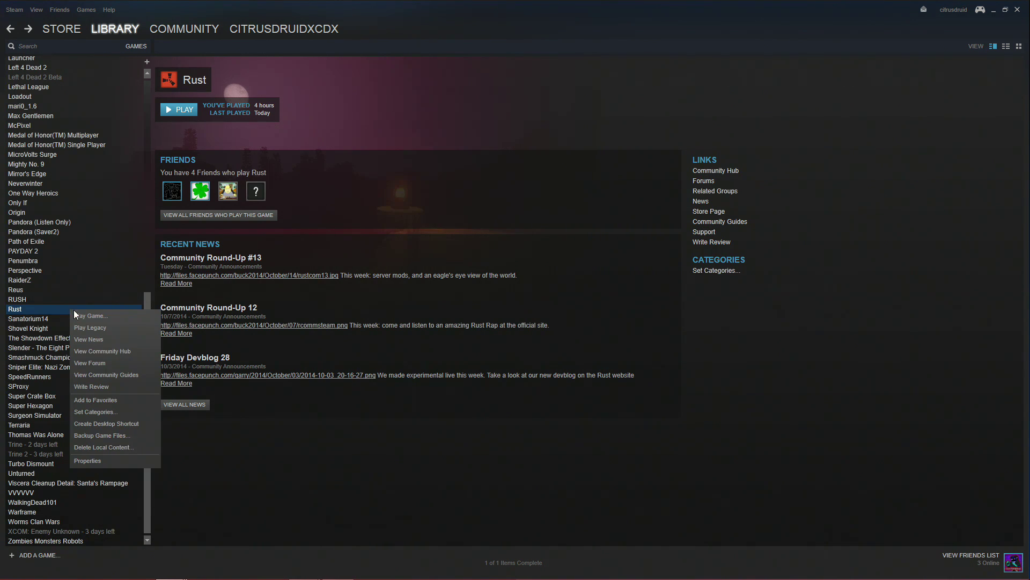
pyautogui.click(92, 461)
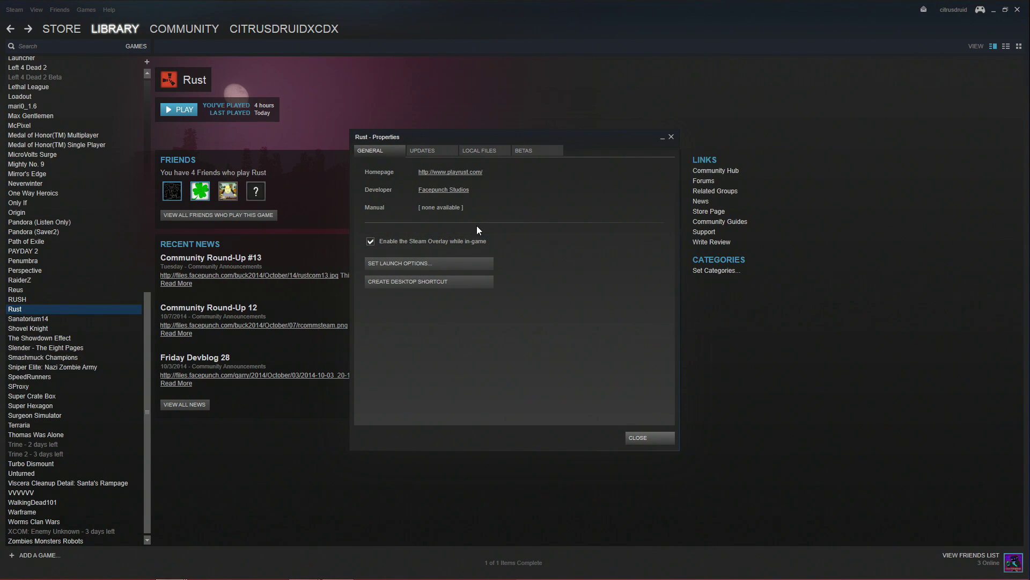
pyautogui.click(421, 150)
pyautogui.click(471, 150)
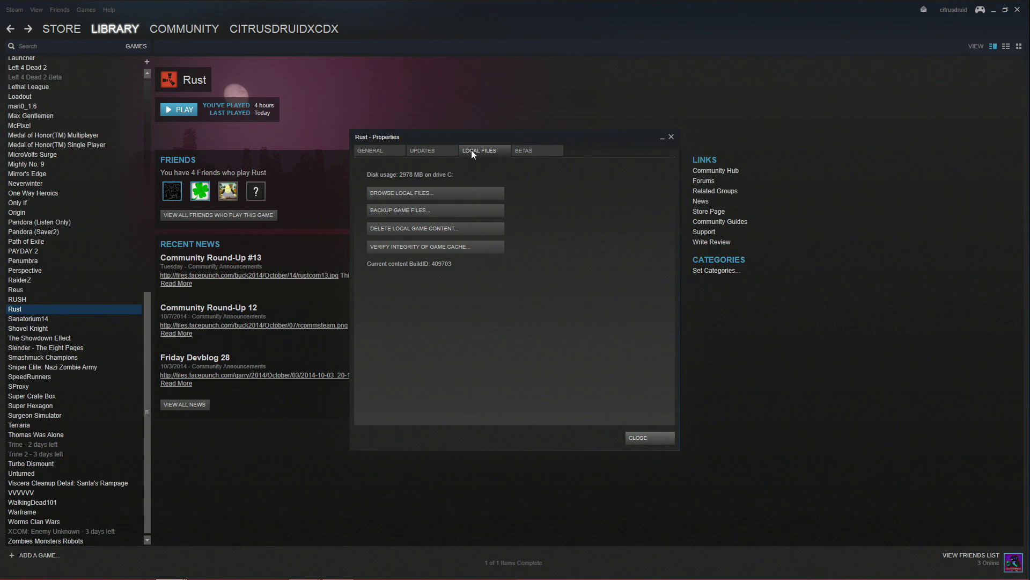
pyautogui.click(414, 193)
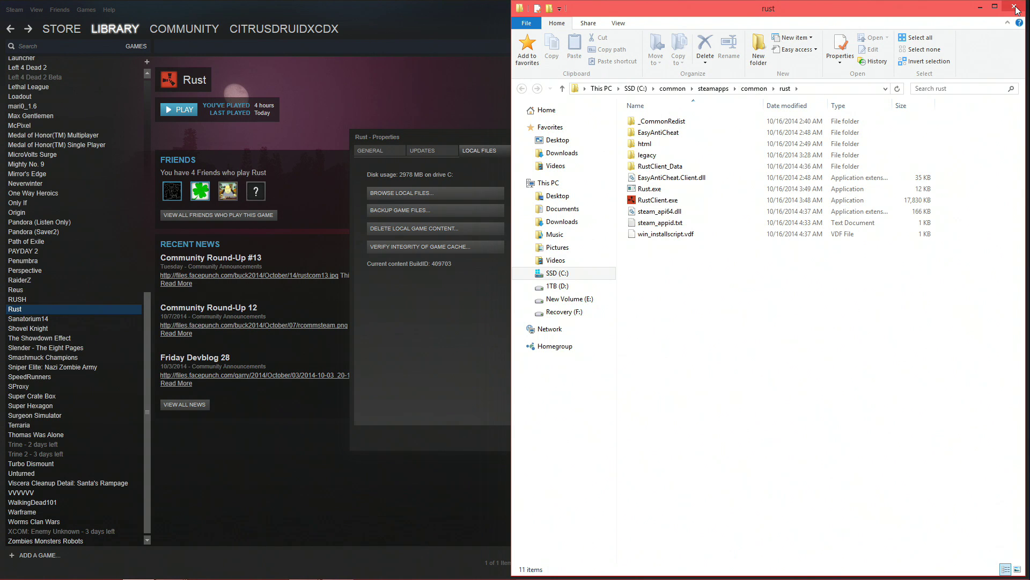
# Run RustClient.exe from the rust folder as administrator.
pyautogui.rightClick(658, 203)
pyautogui.click(706, 223)
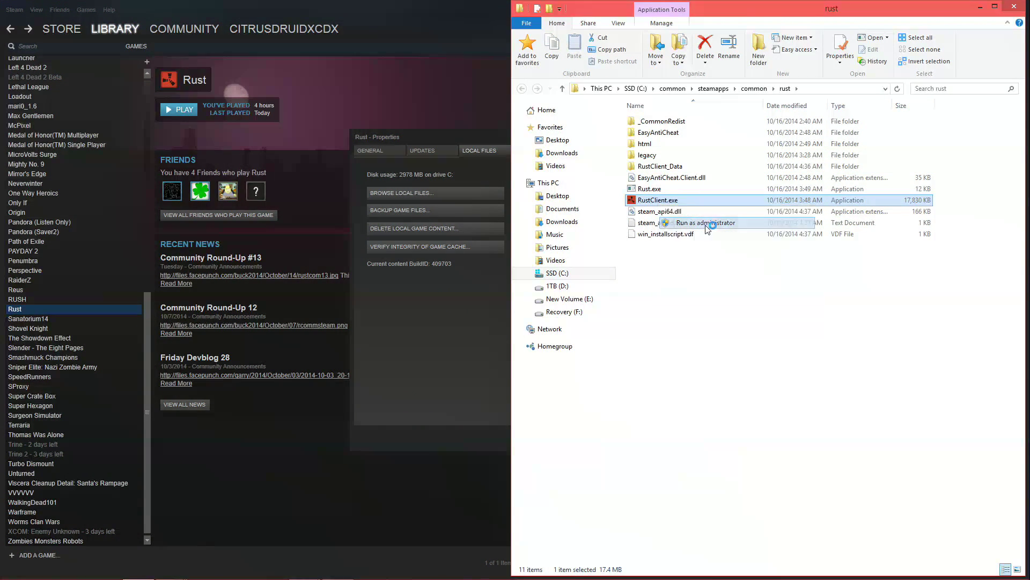
# Launch the game, open its server browser, and look through the Official, Community, Modded, Friends and History server lists.
pyautogui.click(560, 305)
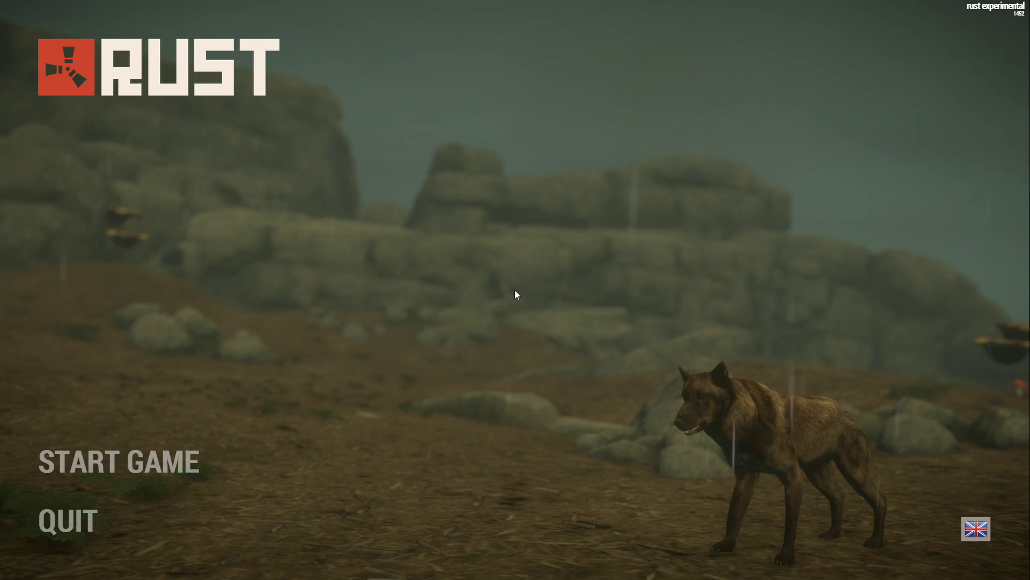
pyautogui.click(103, 466)
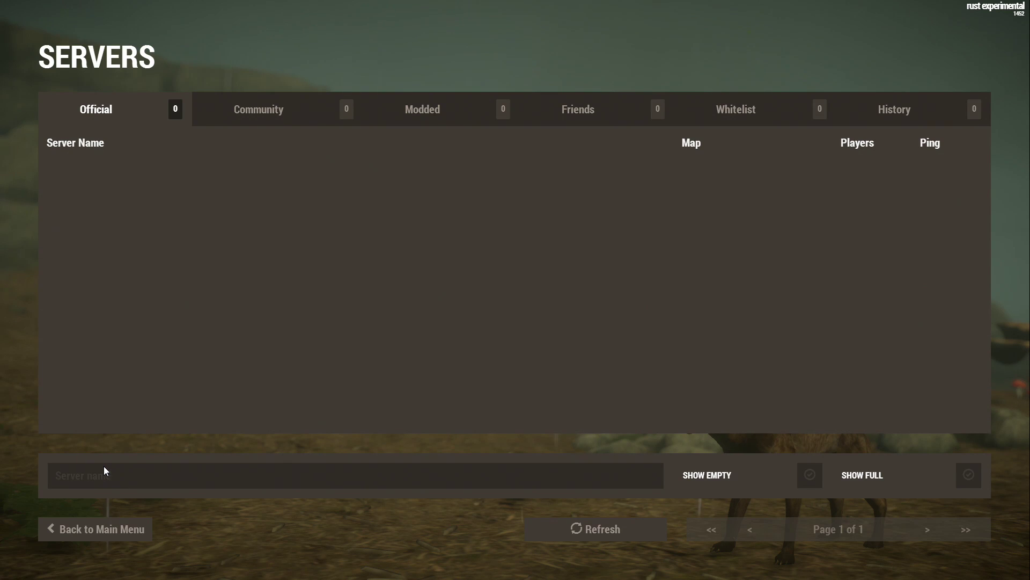
pyautogui.click(357, 113)
pyautogui.click(385, 105)
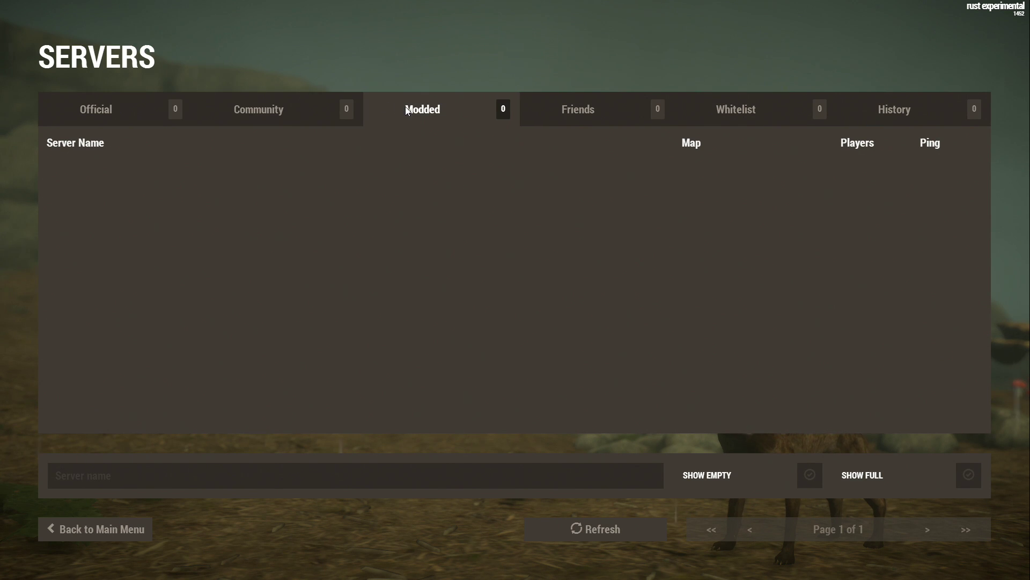
pyautogui.click(590, 107)
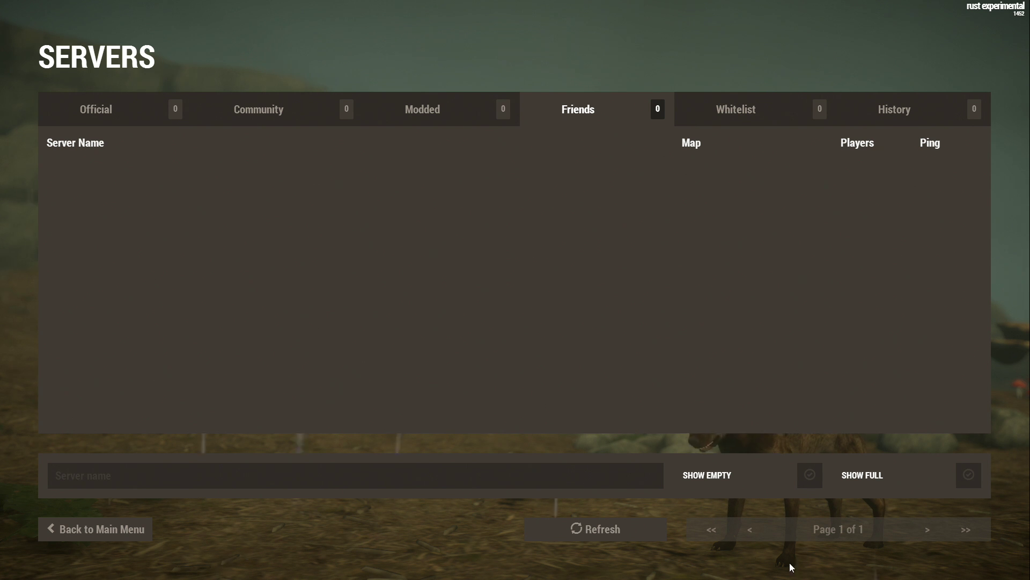
pyautogui.click(115, 105)
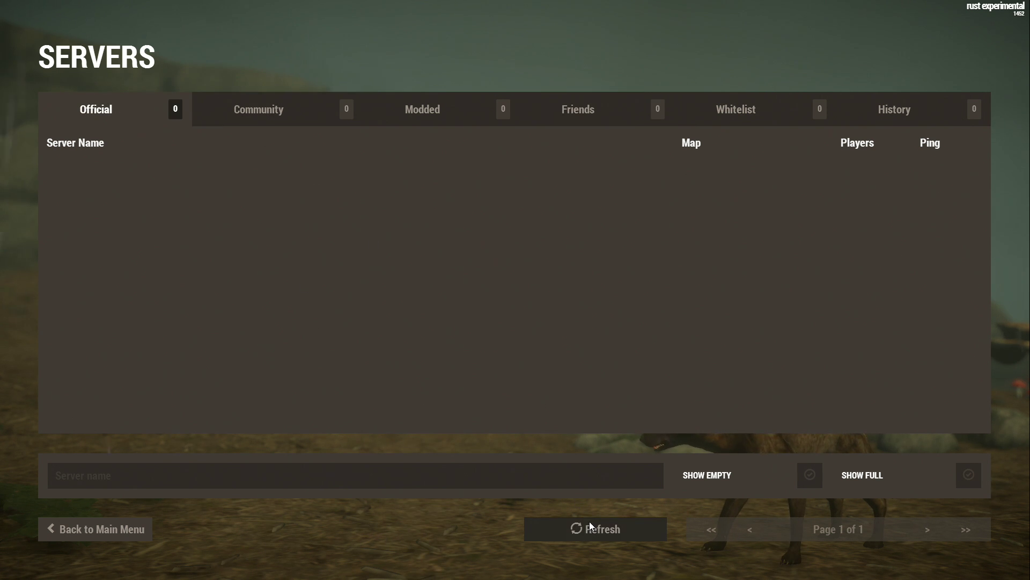
pyautogui.click(285, 110)
pyautogui.click(467, 114)
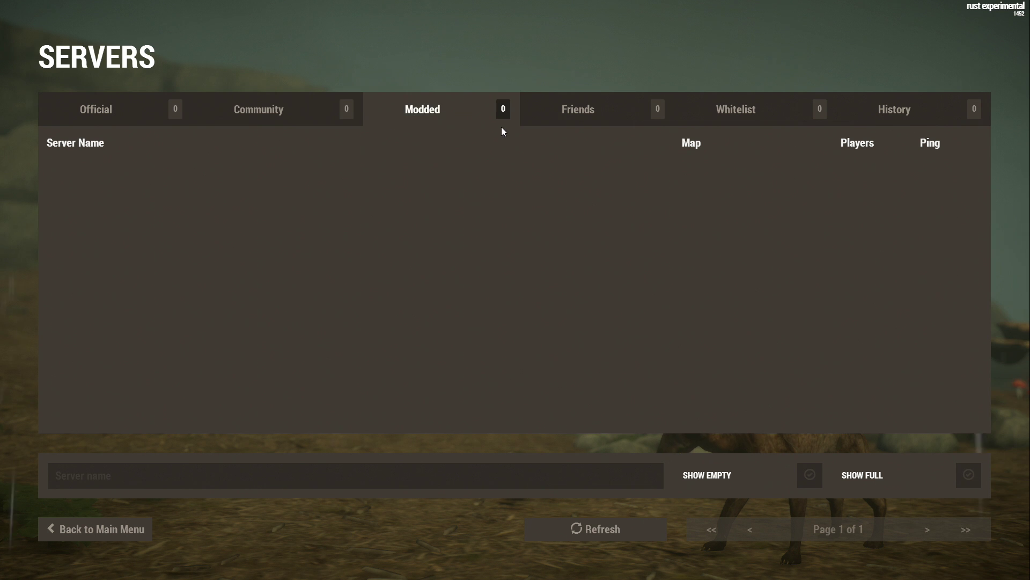
pyautogui.click(622, 113)
pyautogui.click(916, 115)
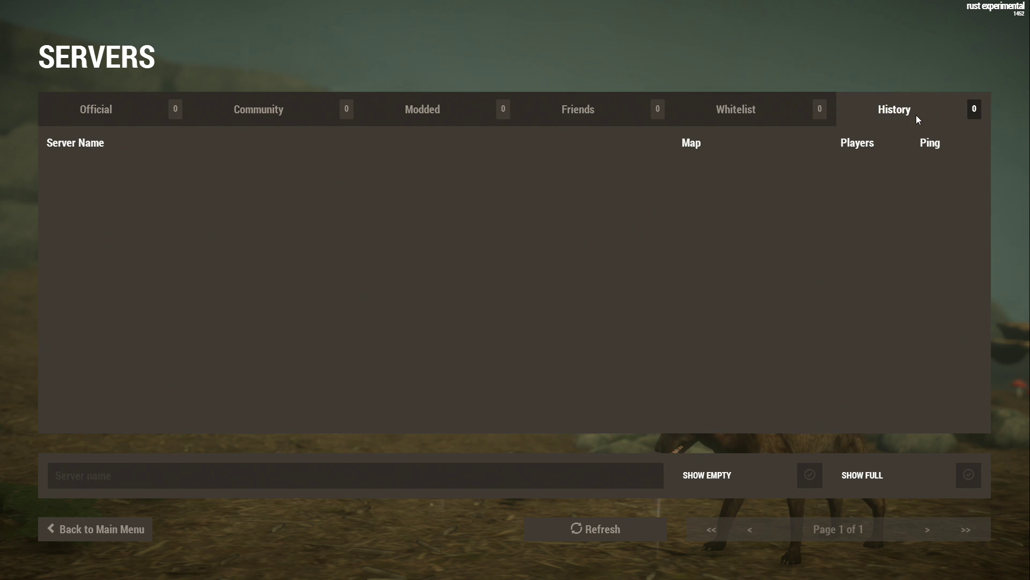
pyautogui.click(446, 118)
pyautogui.click(250, 109)
pyautogui.click(127, 100)
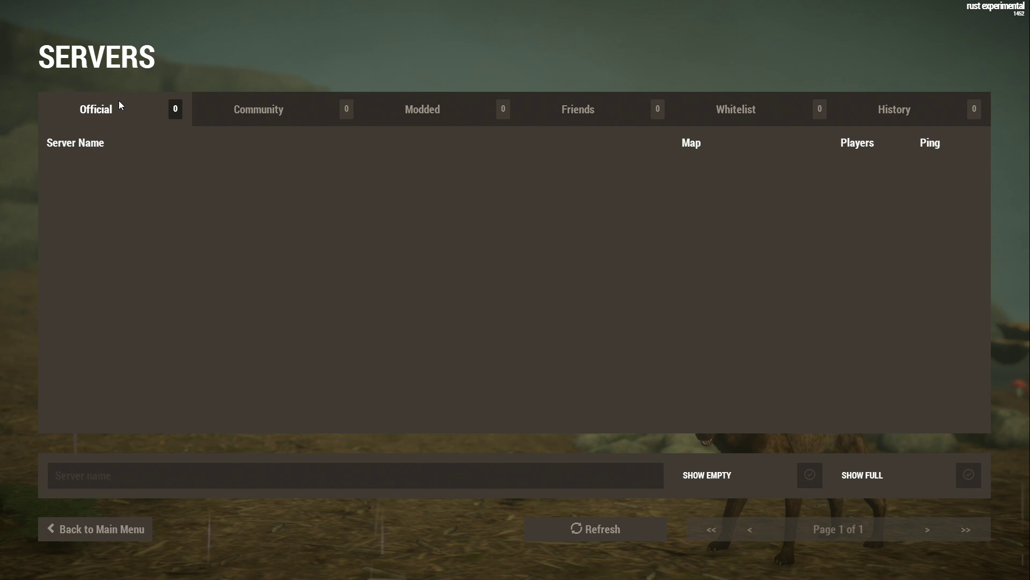
# Recheck every server category from Community through History and back to Modded, and leave the server browser and game.
pyautogui.click(295, 107)
pyautogui.click(459, 114)
pyautogui.click(610, 109)
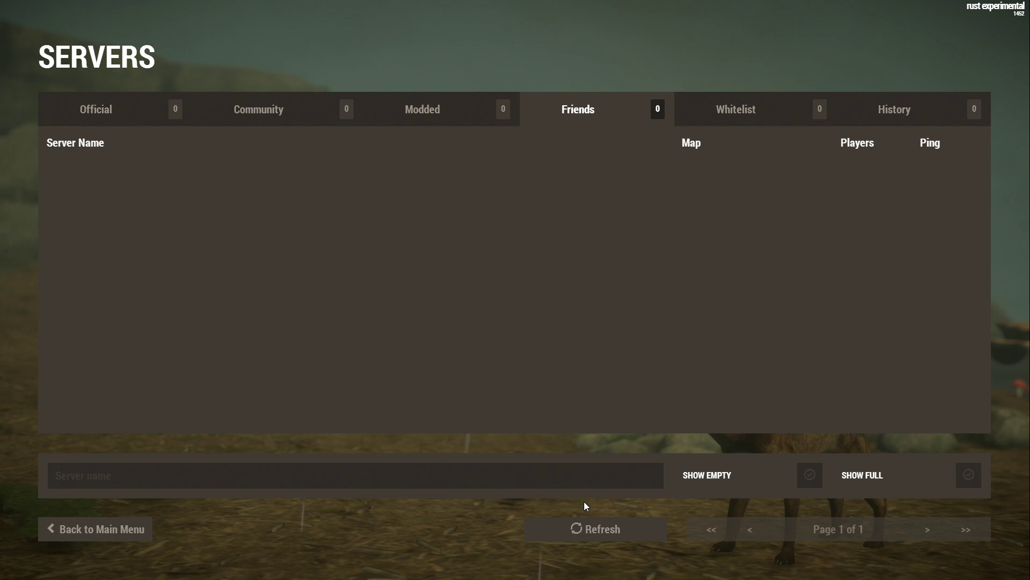
pyautogui.click(756, 106)
pyautogui.click(948, 118)
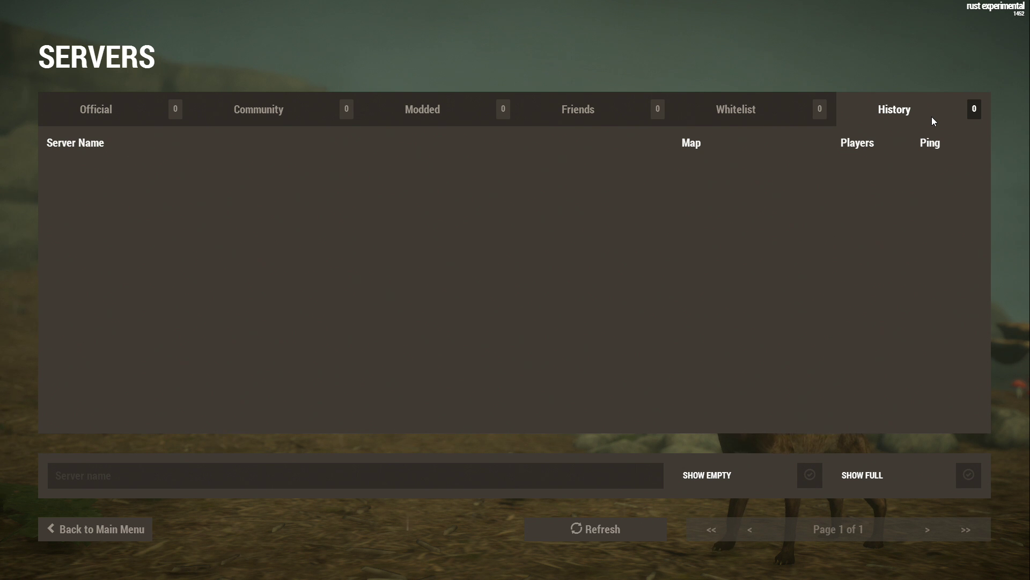
pyautogui.click(94, 95)
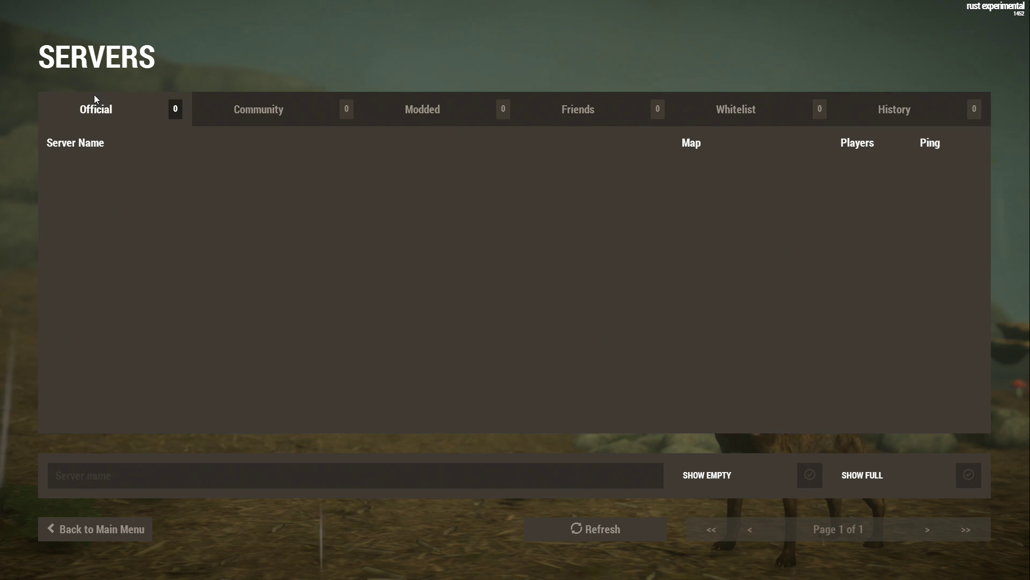
pyautogui.click(249, 114)
pyautogui.click(462, 114)
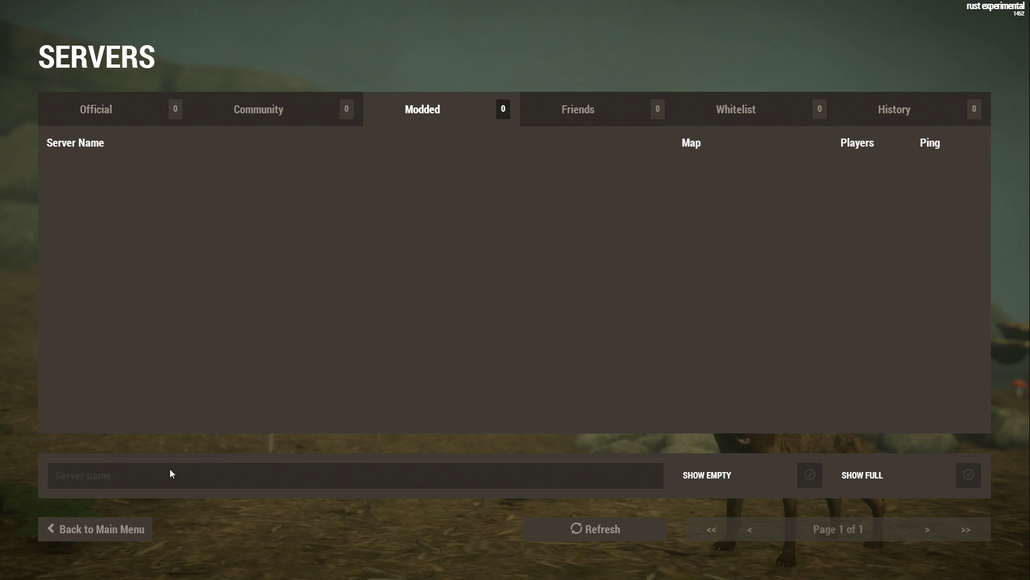
pyautogui.click(116, 533)
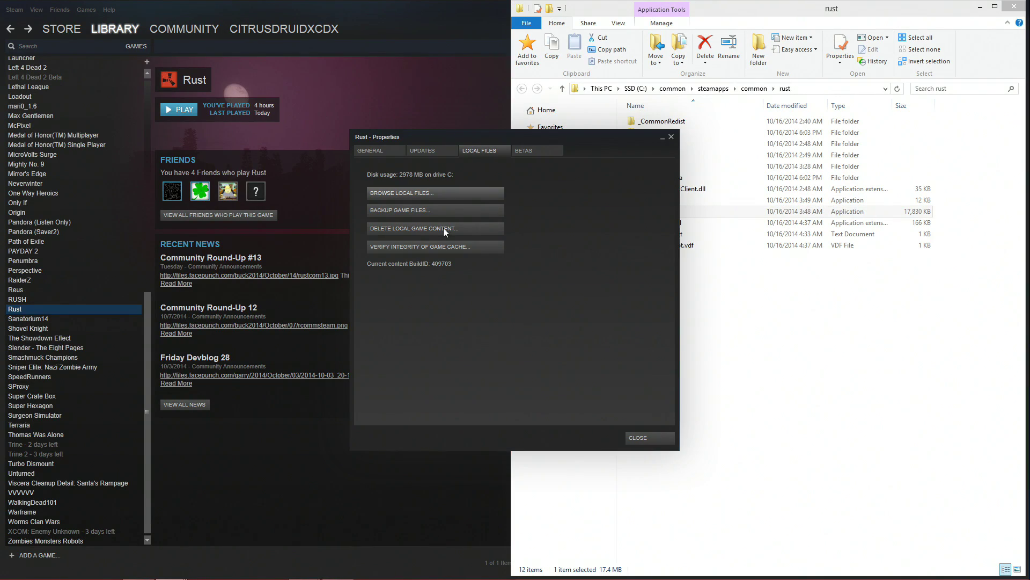
# View the general and update settings in Rust's properties and close the properties window.
pyautogui.click(371, 151)
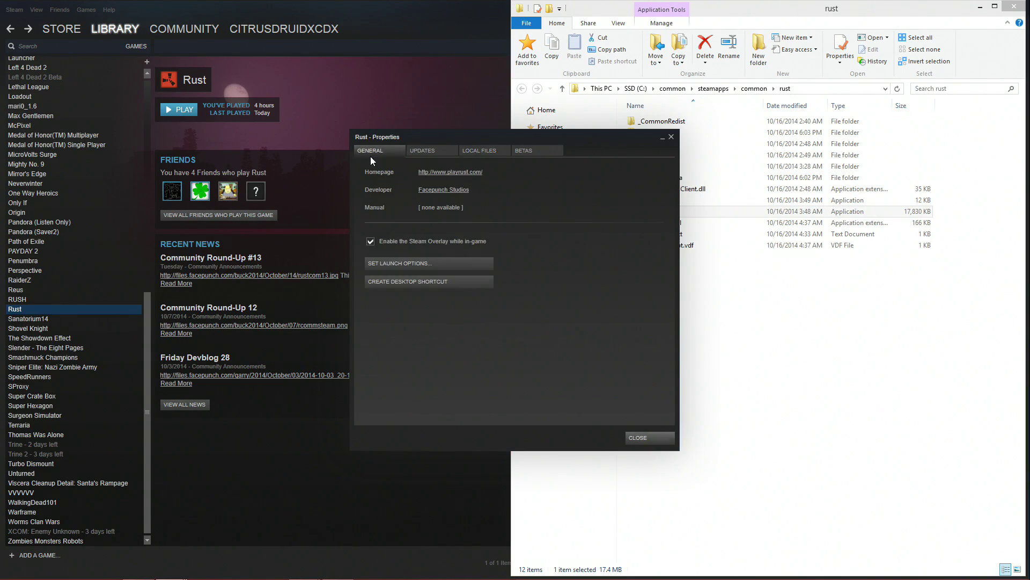
pyautogui.click(437, 153)
pyautogui.click(671, 137)
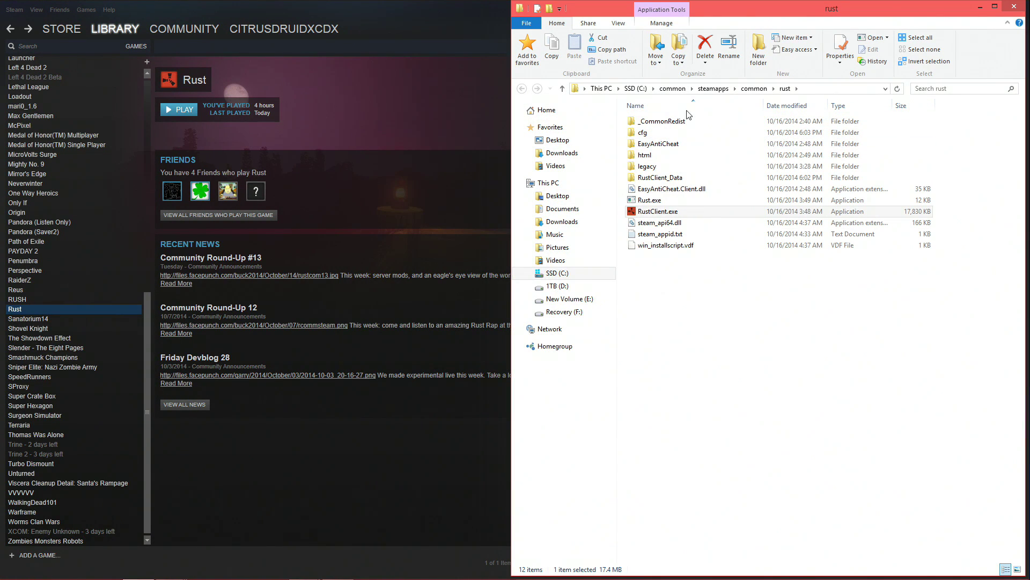
# Examine the folders above the rust folder, including the nested common and SteamApps folders on the SSD.
pyautogui.click(754, 91)
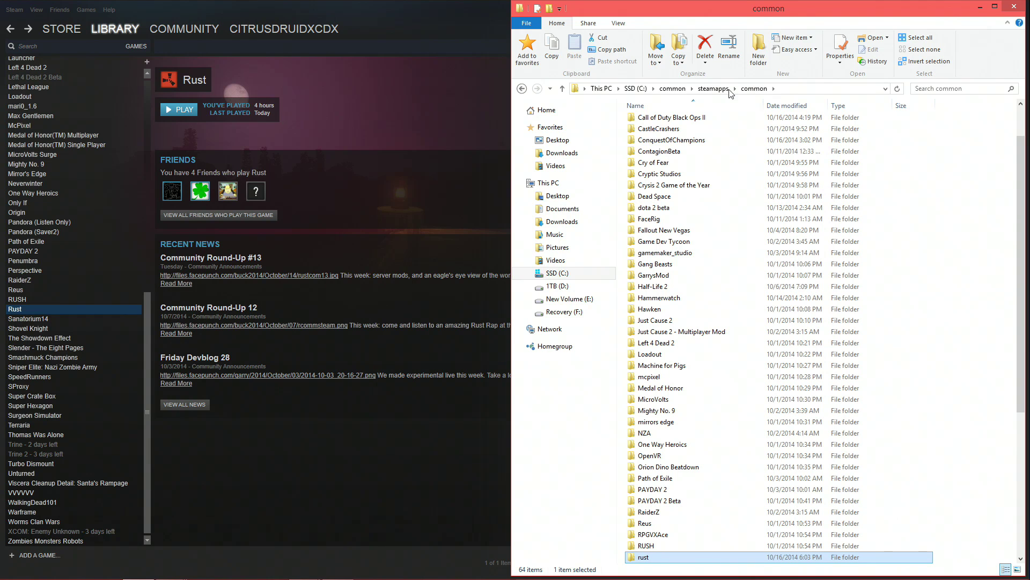
pyautogui.click(710, 89)
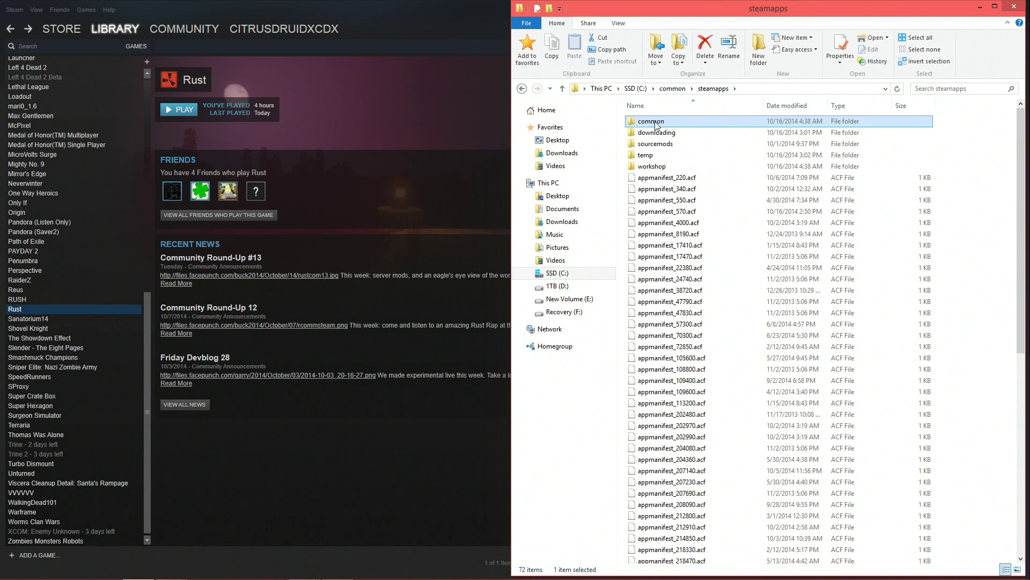
pyautogui.click(665, 90)
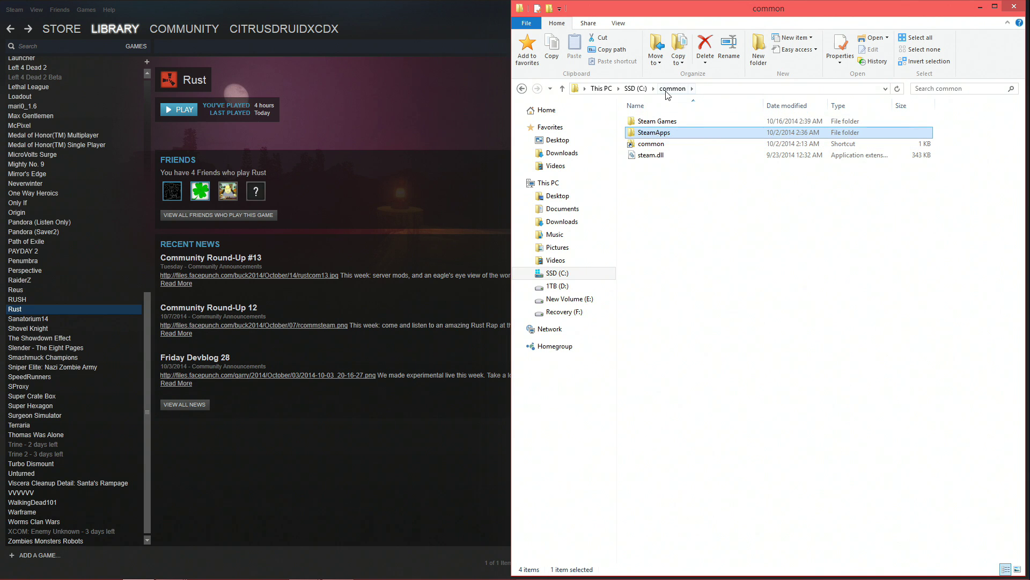
pyautogui.doubleClick(649, 133)
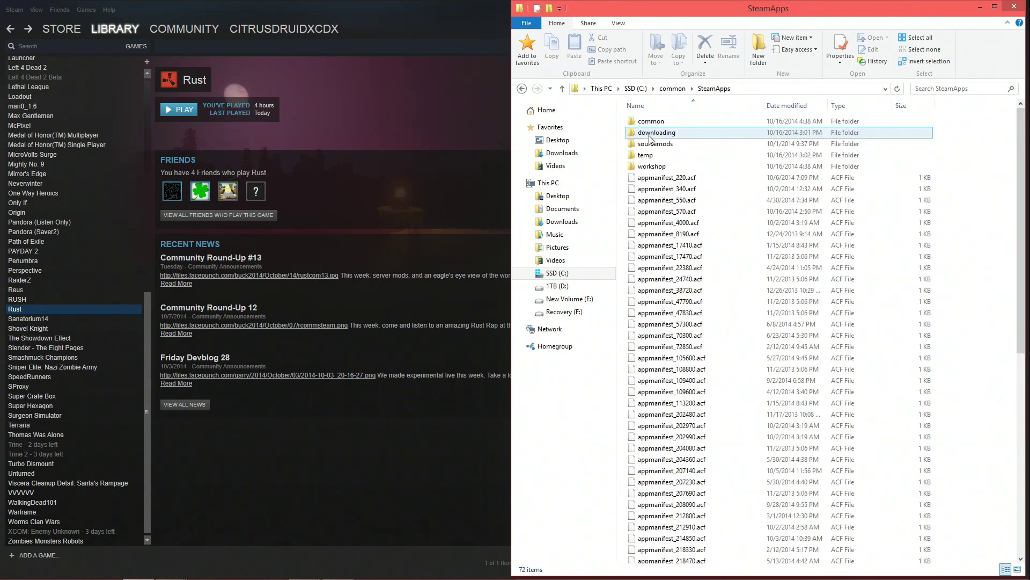
pyautogui.doubleClick(650, 121)
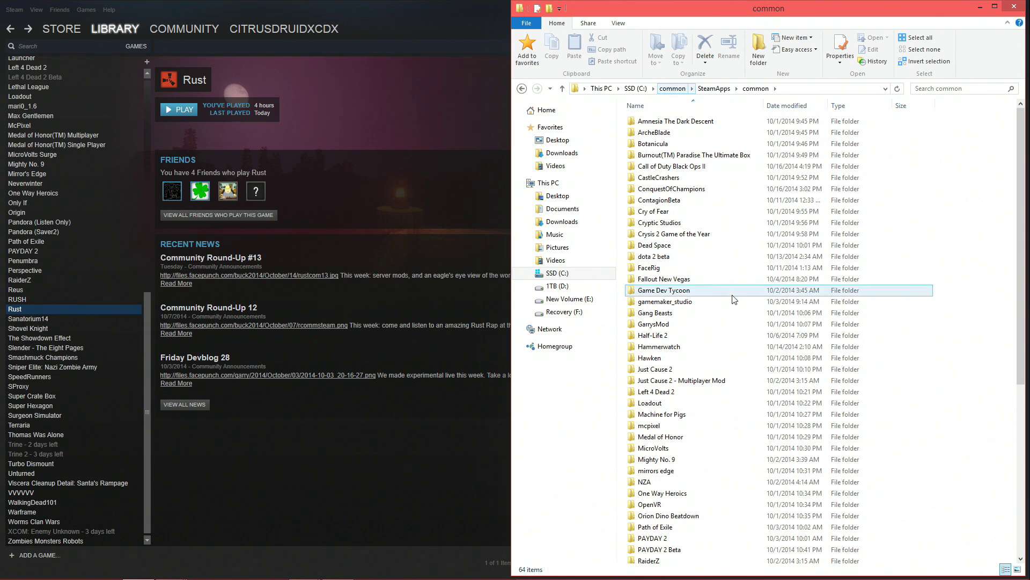
pyautogui.click(672, 89)
pyautogui.press('Up')
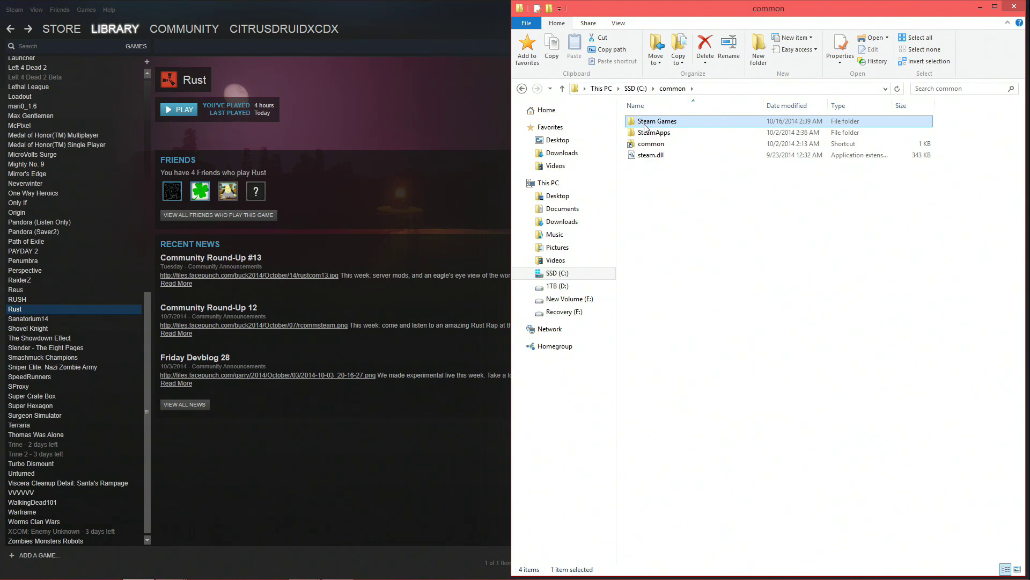
pyautogui.doubleClick(660, 137)
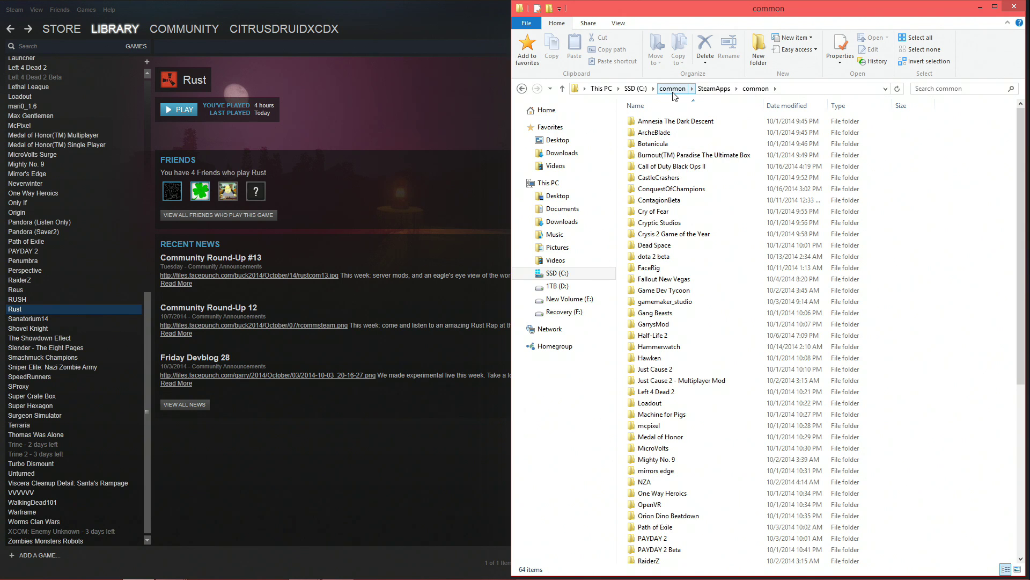
pyautogui.click(672, 88)
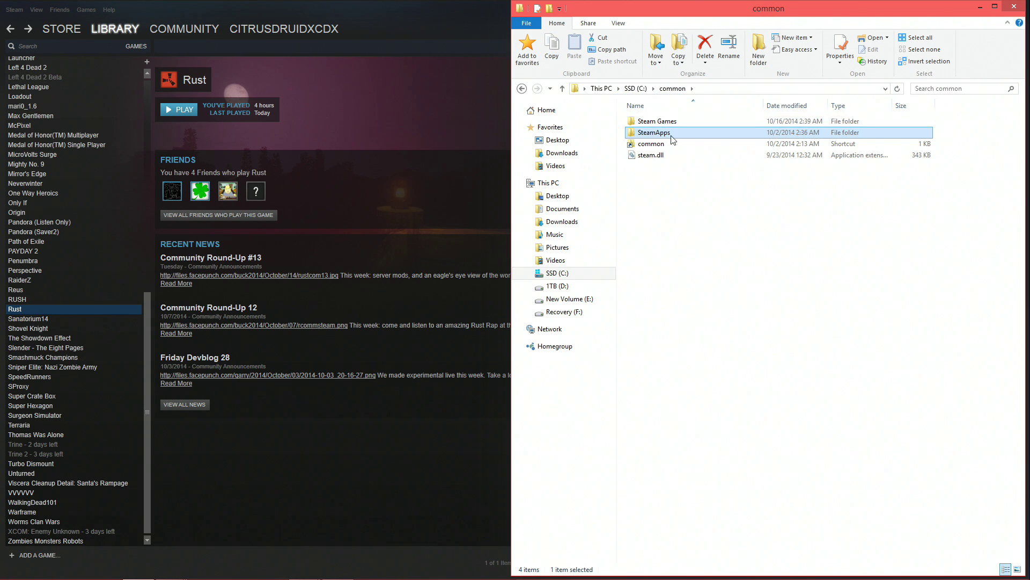
# Open the rust folder inside Steam Games, run its RustClient.exe, and quit from the configuration window.
pyautogui.doubleClick(661, 122)
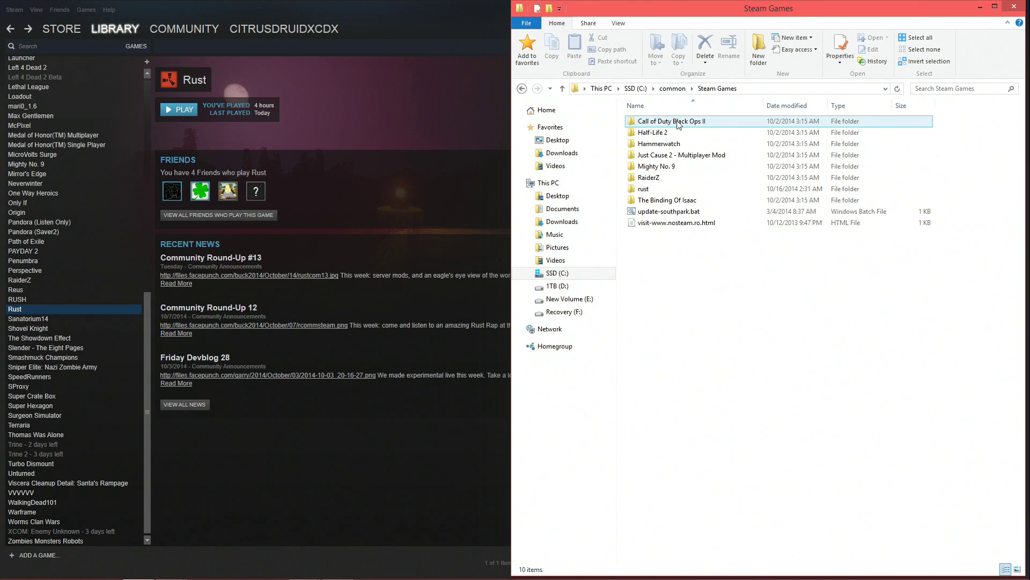
pyautogui.doubleClick(647, 189)
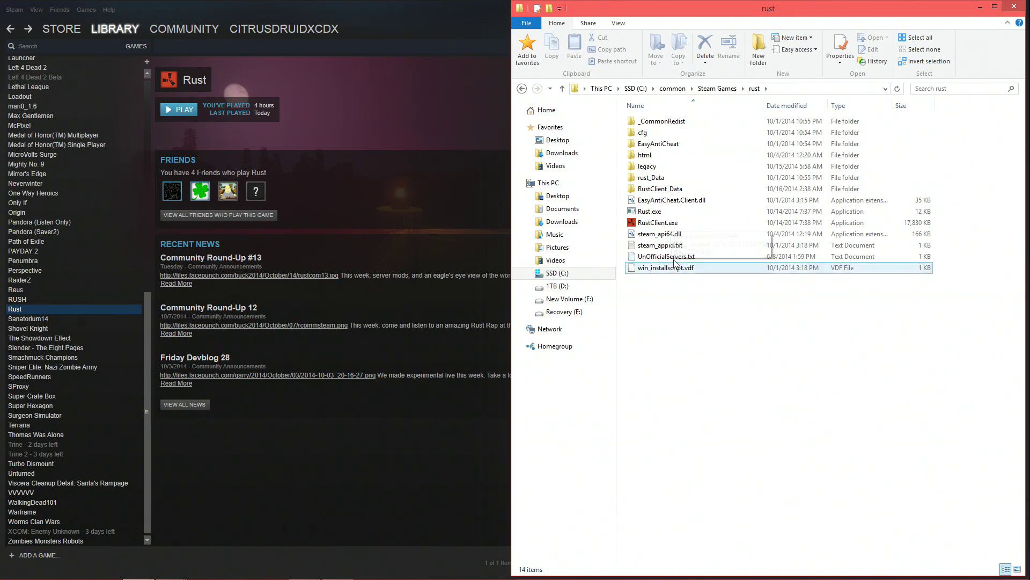
pyautogui.doubleClick(672, 224)
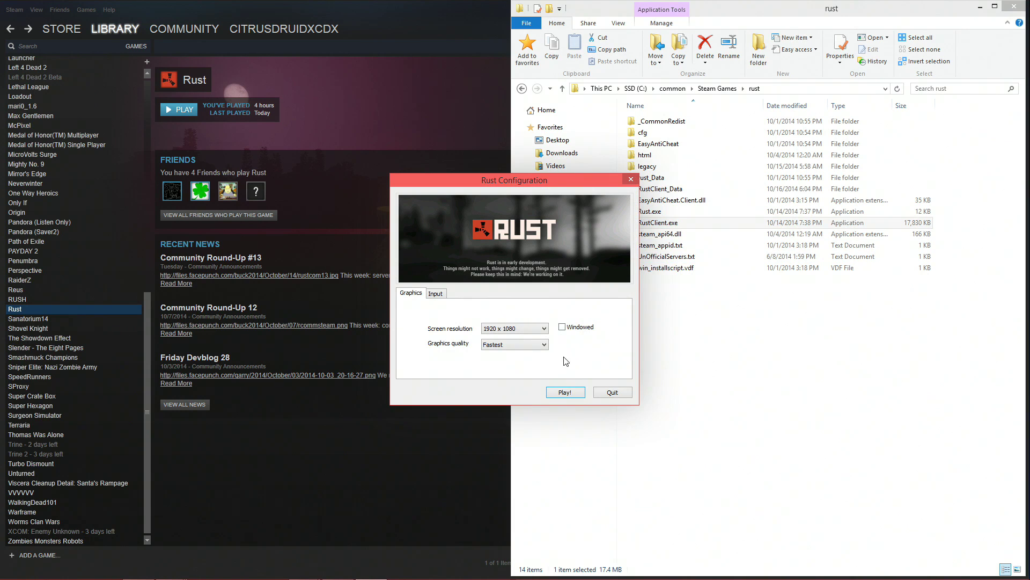
pyautogui.click(612, 392)
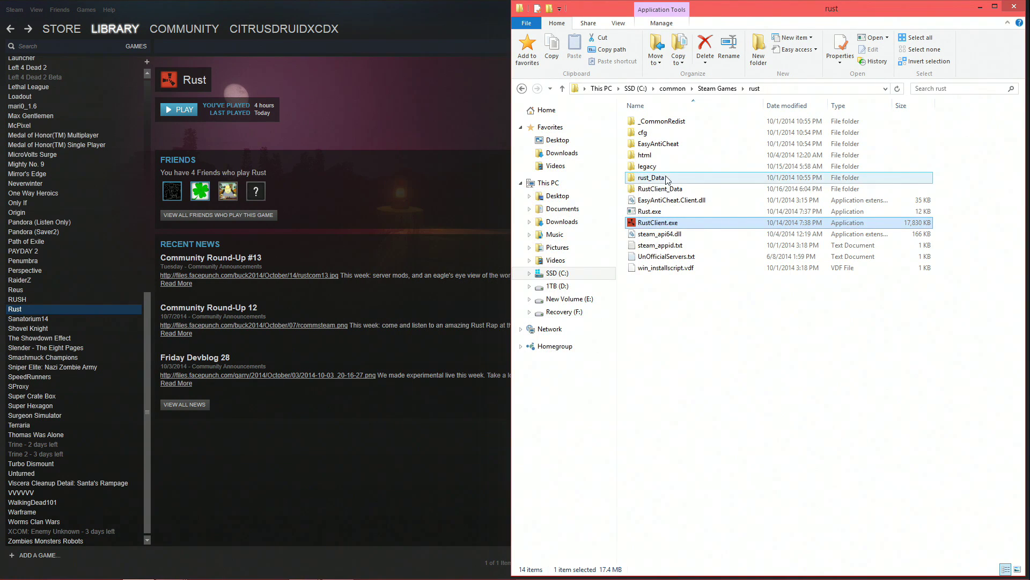
# Run this folder's RustClient.exe as administrator to check the Community server list, and close the game.
pyautogui.rightClick(654, 225)
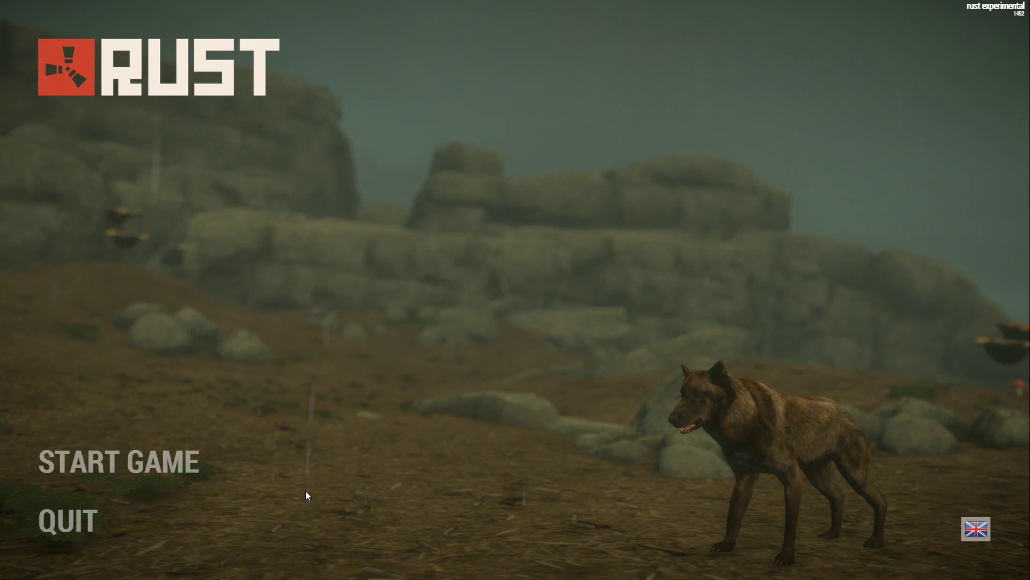
pyautogui.click(181, 460)
pyautogui.click(325, 106)
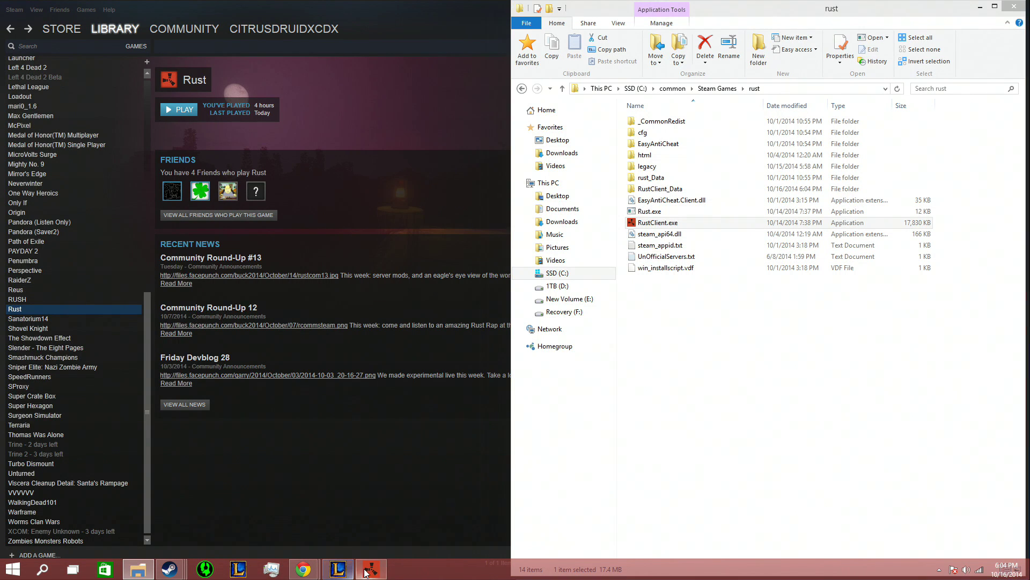
pyautogui.rightClick(371, 569)
pyautogui.click(301, 518)
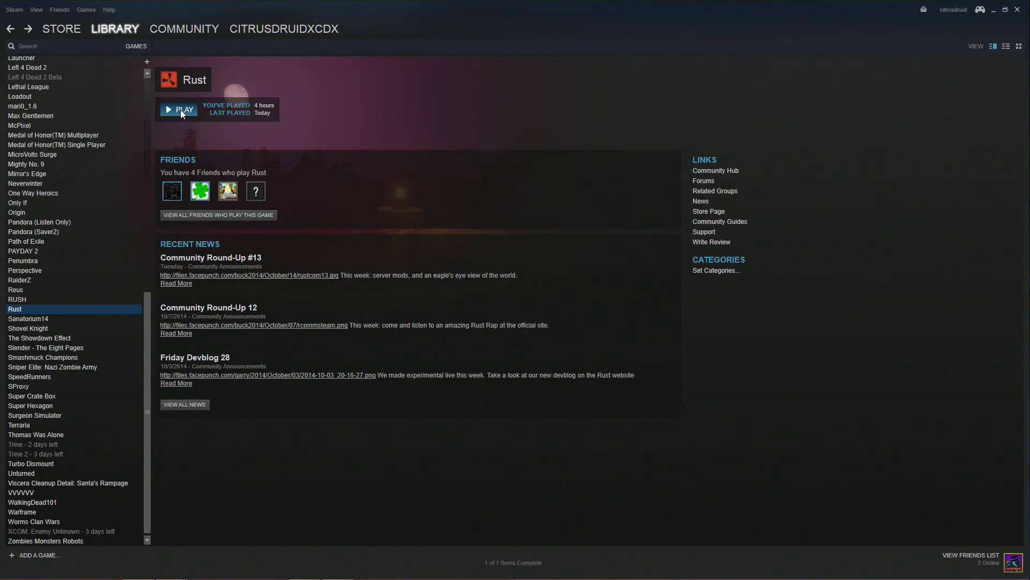
# Try to launch Rust from its library page with the Play Rust option, and dismiss the launcher error.
pyautogui.click(181, 109)
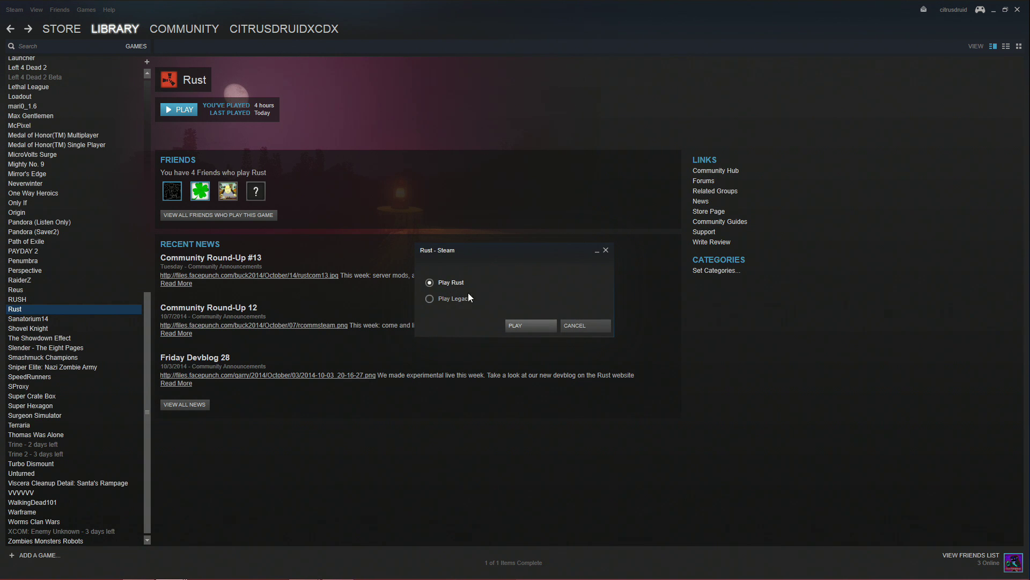
pyautogui.click(511, 324)
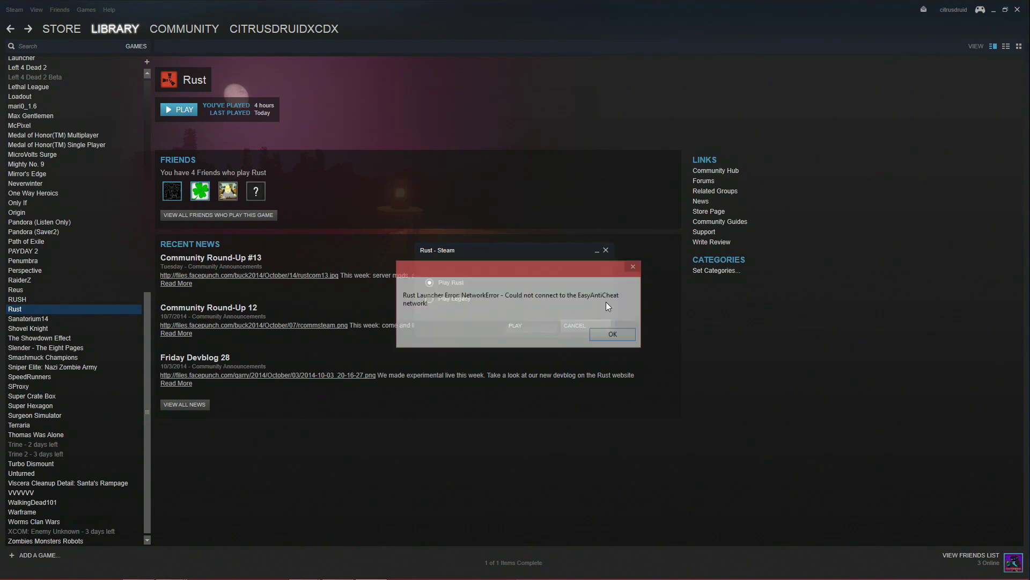
pyautogui.click(603, 336)
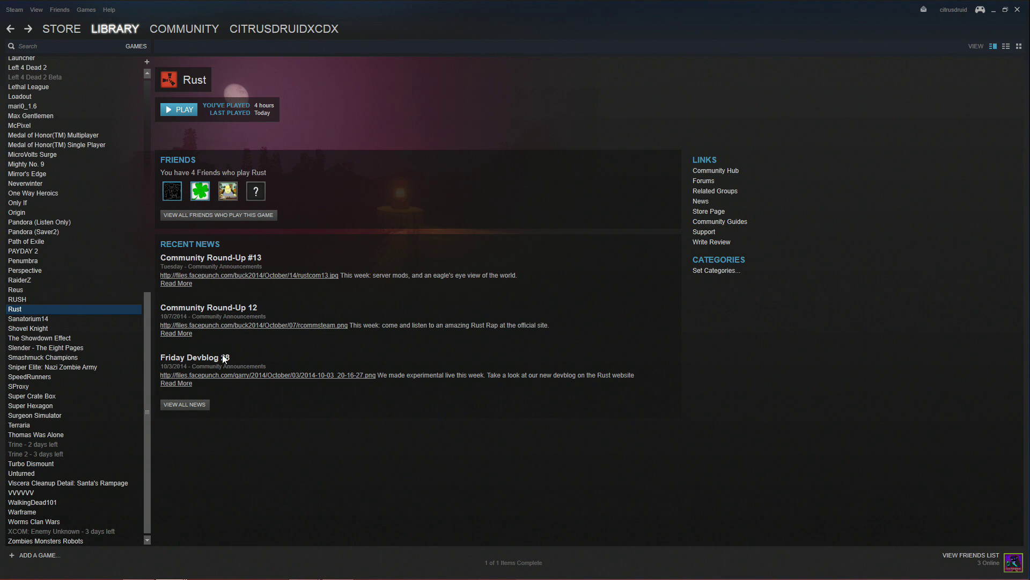
# Launch Rust from its library page with the Play Legacy option.
pyautogui.click(182, 111)
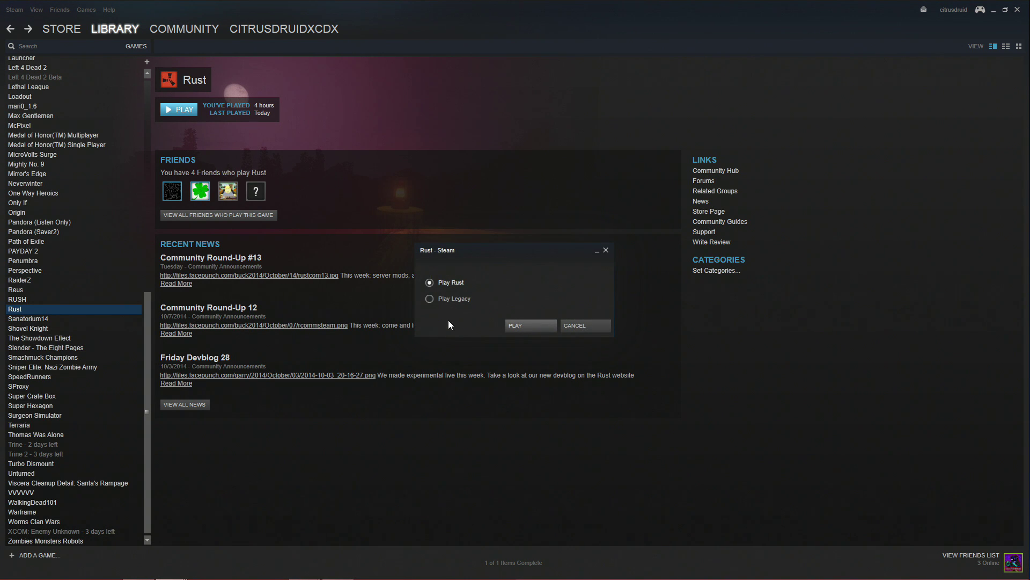
pyautogui.click(555, 326)
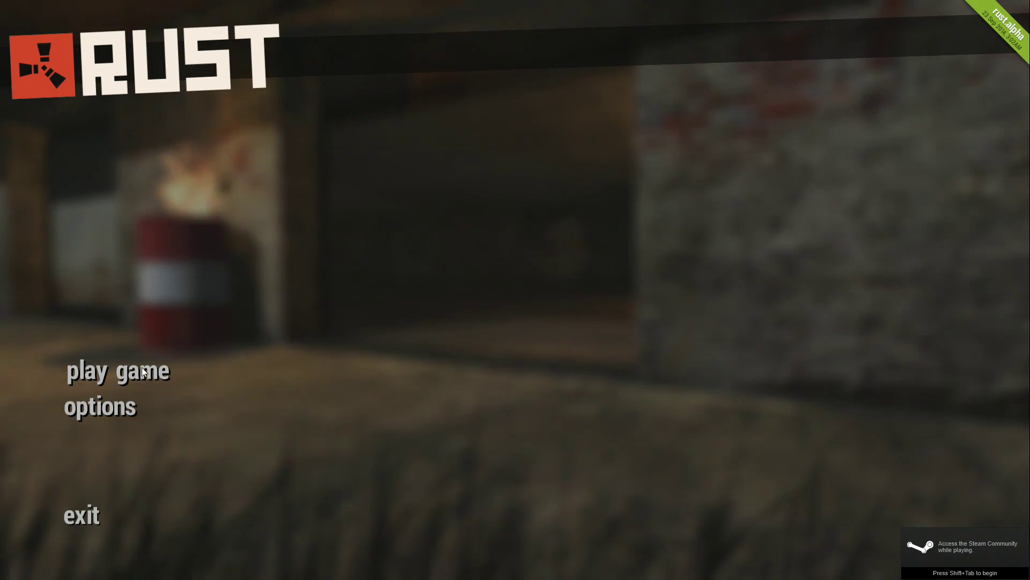
pyautogui.click(142, 372)
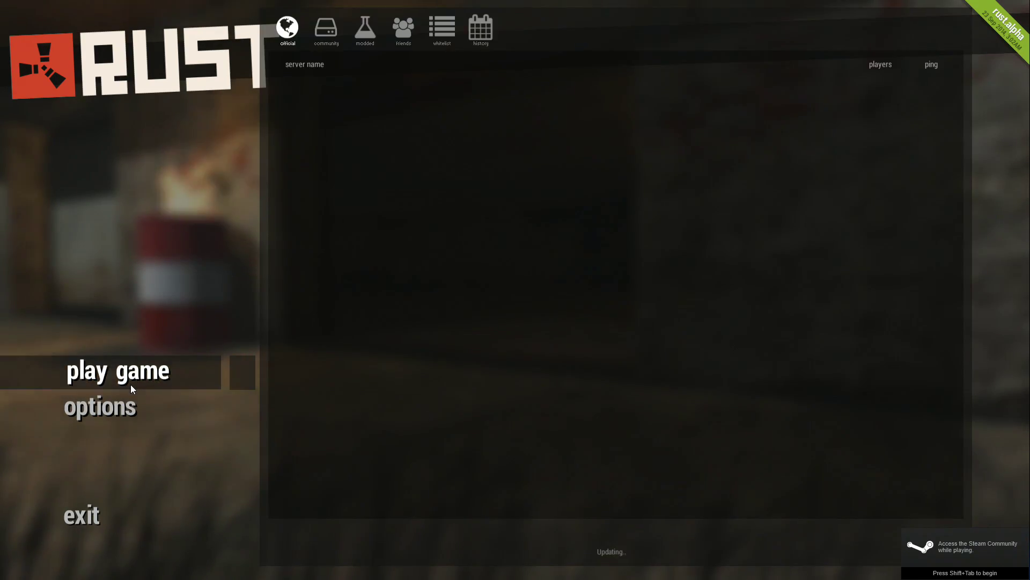
pyautogui.click(333, 34)
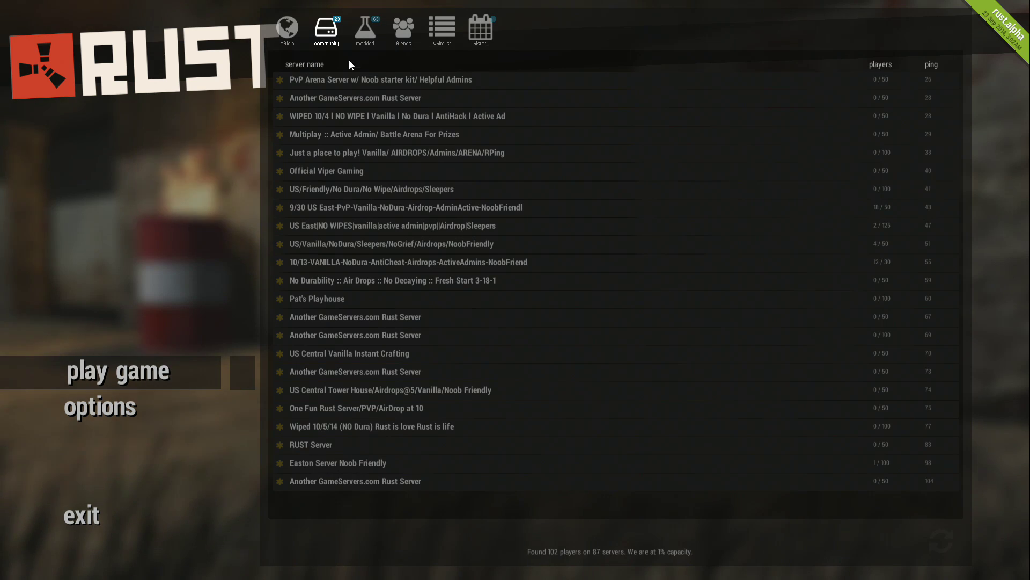
pyautogui.click(486, 34)
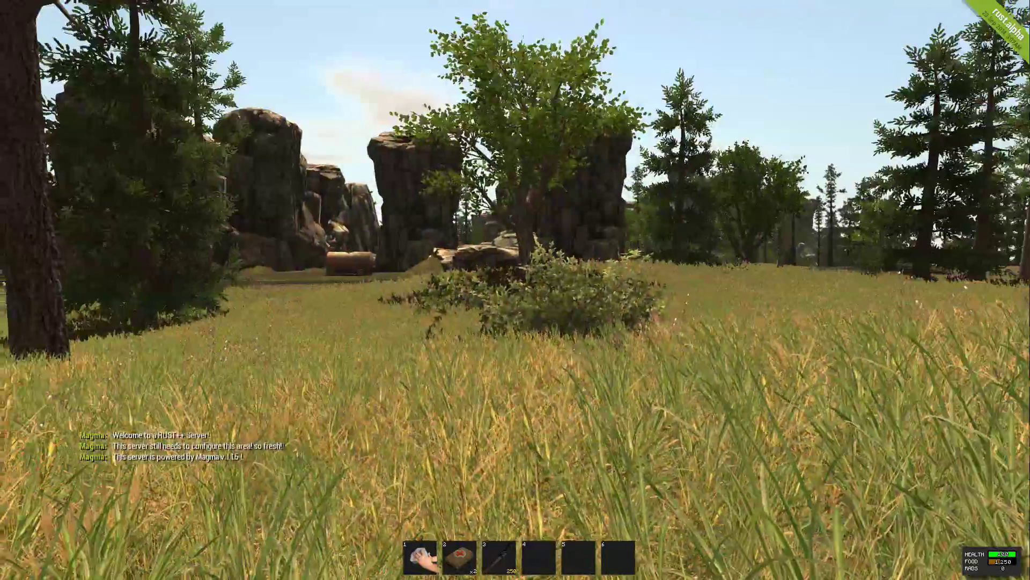
# Walk around the grassy field on the joined server to test that the game is playable.
pyautogui.press('w')
pyautogui.press('w')
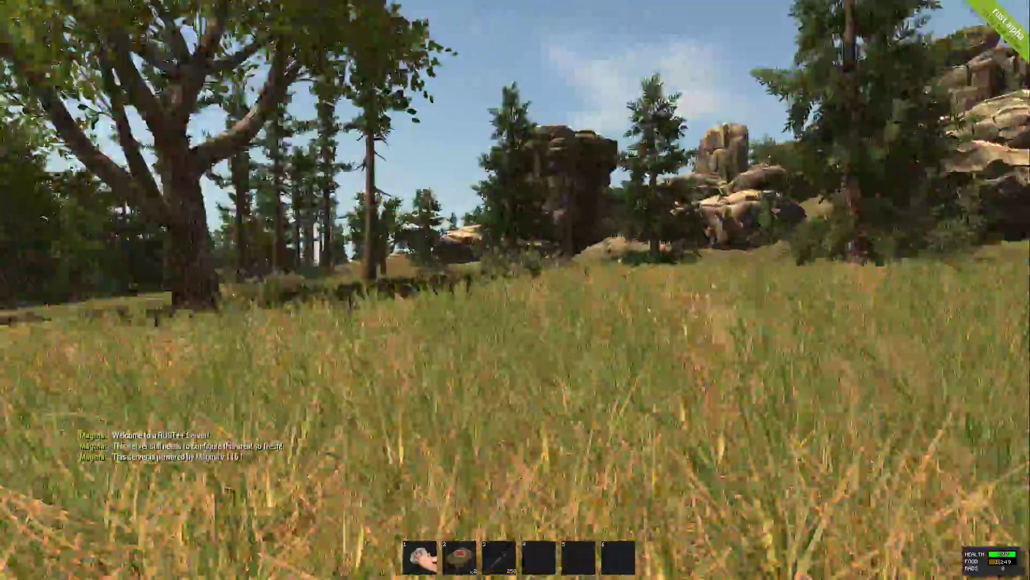
pyautogui.press('w')
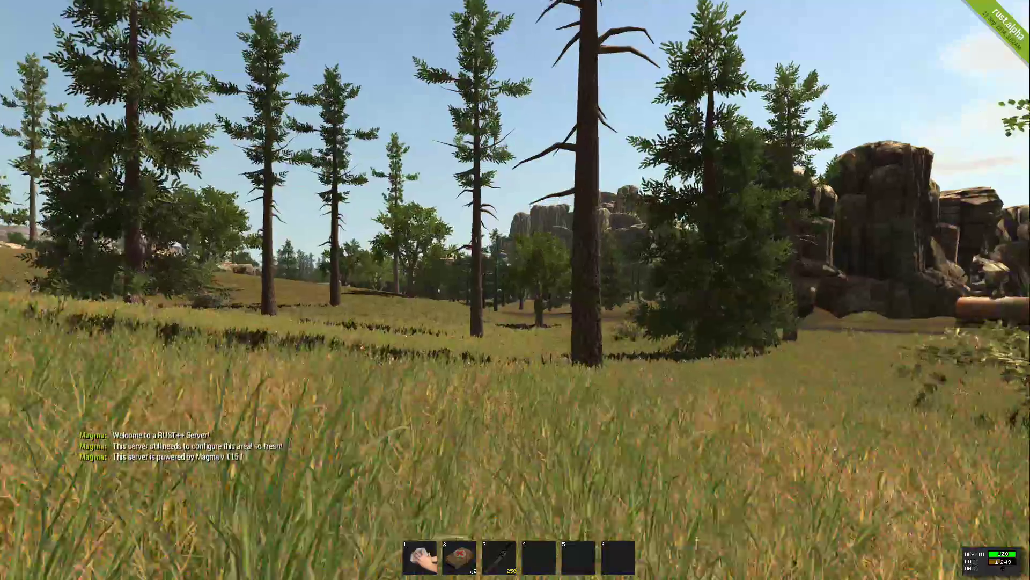
pyautogui.press('w')
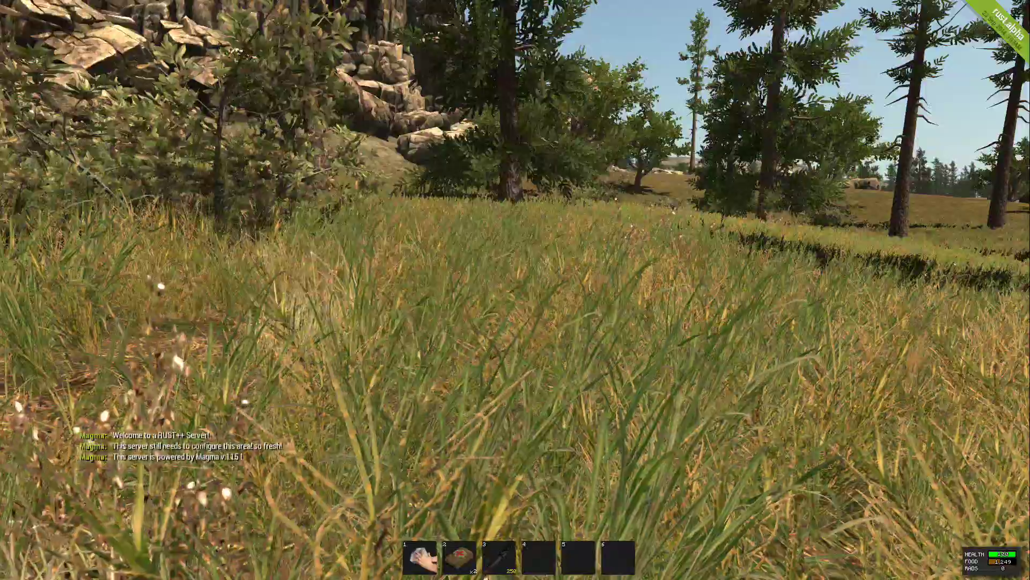
pyautogui.press('Escape')
pyautogui.press('Escape')
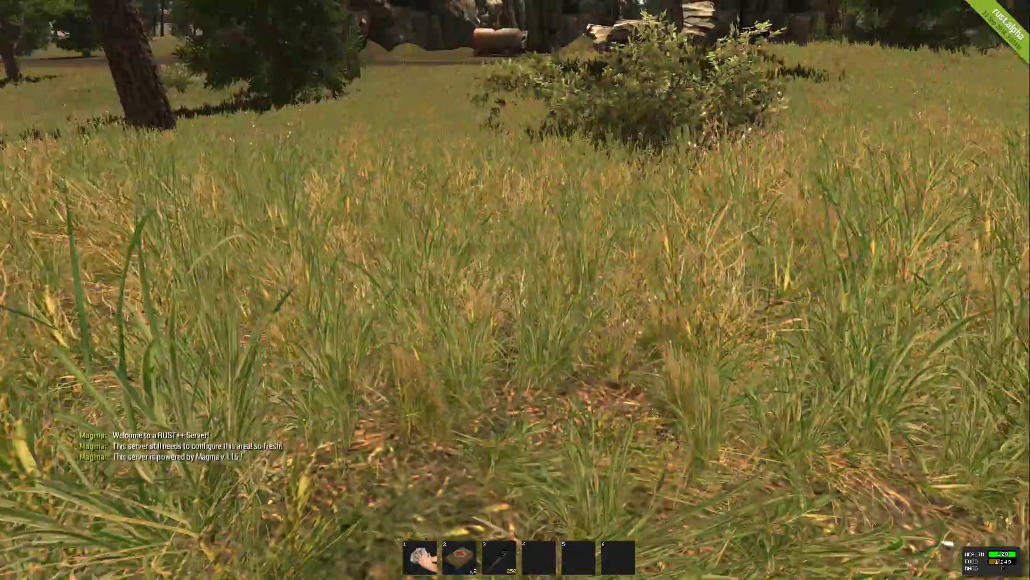
# Check the character's inventory, armor and crafting windows in the game, and quit Rust.
pyautogui.press('Tab')
pyautogui.press('Tab')
pyautogui.press('Tab')
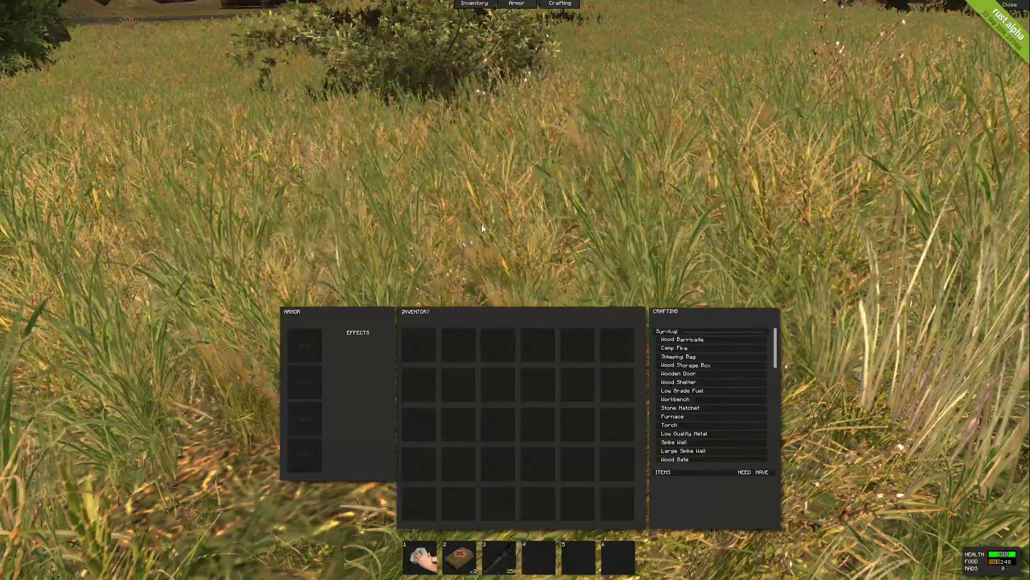
pyautogui.press('Tab')
pyautogui.press('Tab')
pyautogui.press('Tab')
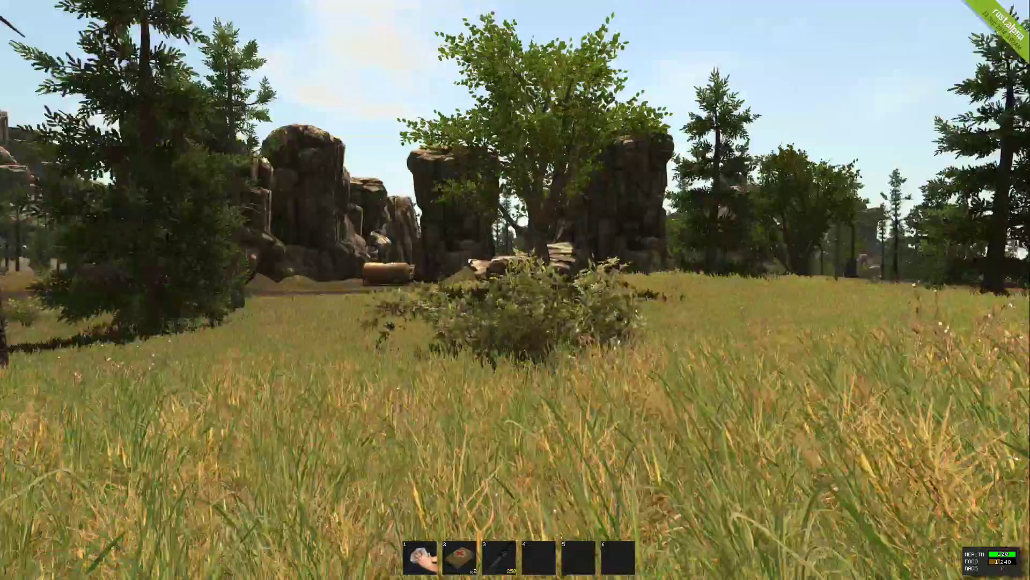
pyautogui.press('Tab')
pyautogui.press('Tab')
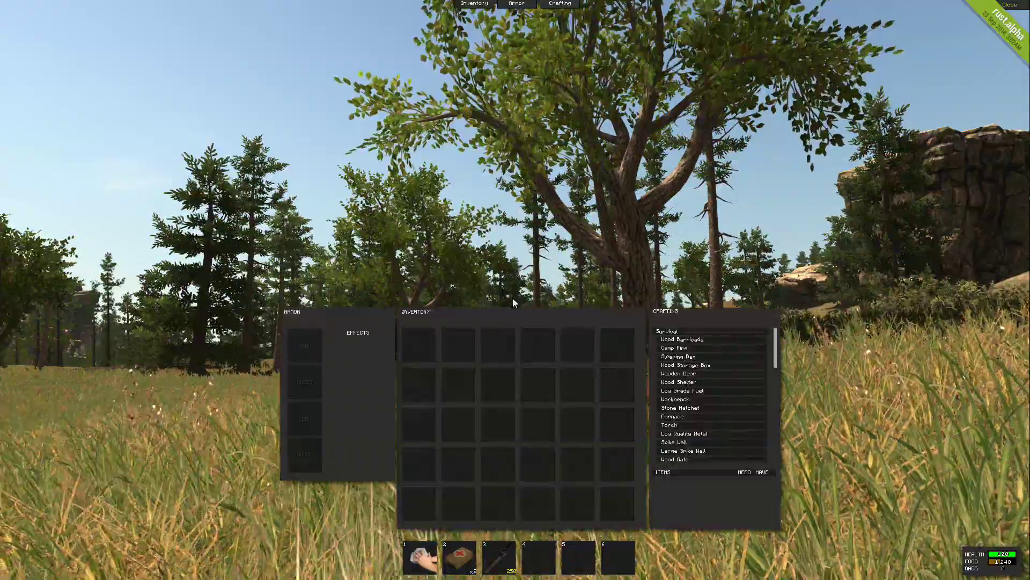
pyautogui.press('Escape')
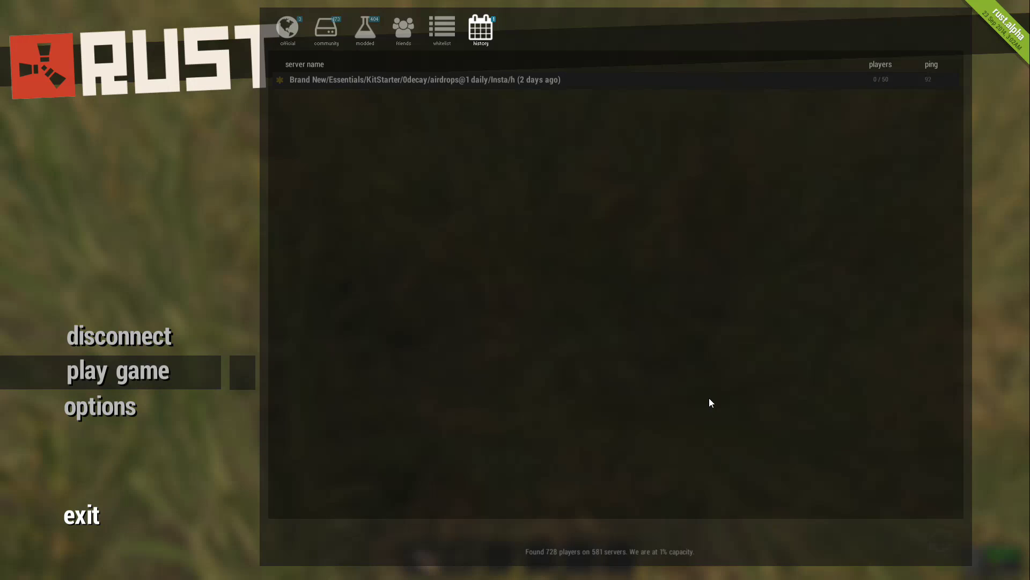
pyautogui.hotkey('alt', 'F4')
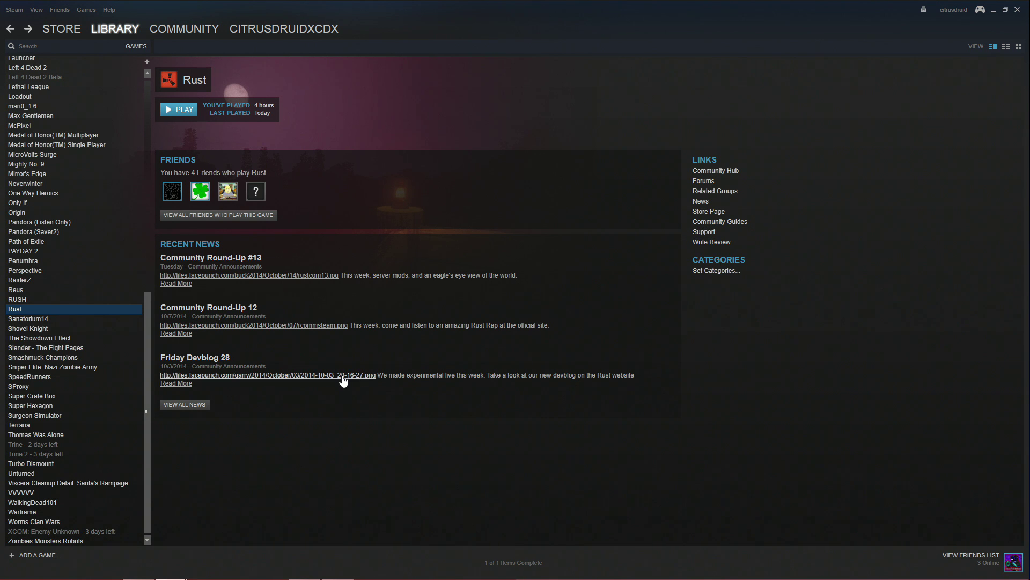
# Switch to File Explorer to show the rust folder containing RustClient.exe, and hide the window again.
pyautogui.moveTo(161, 578)
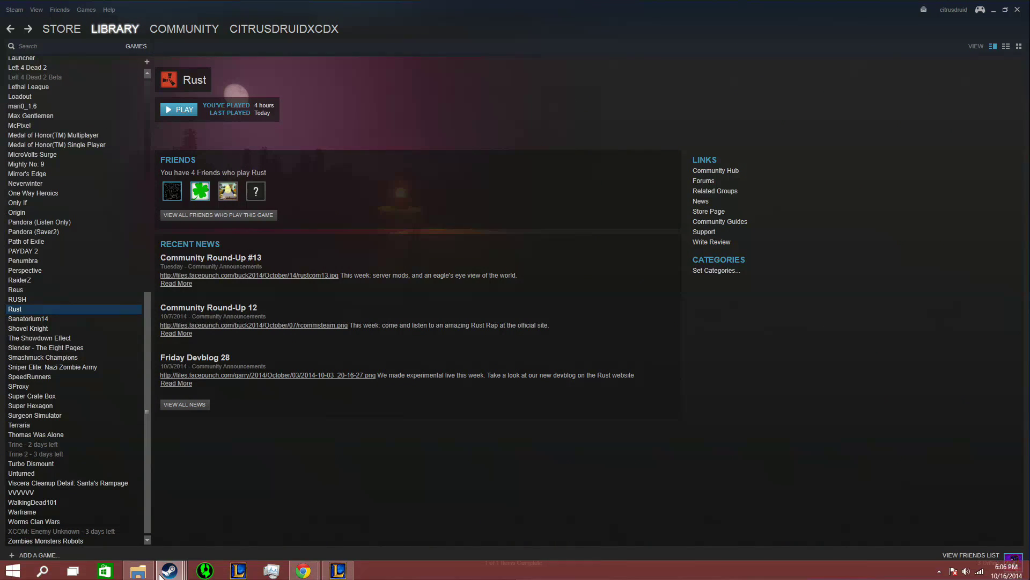
pyautogui.click(144, 573)
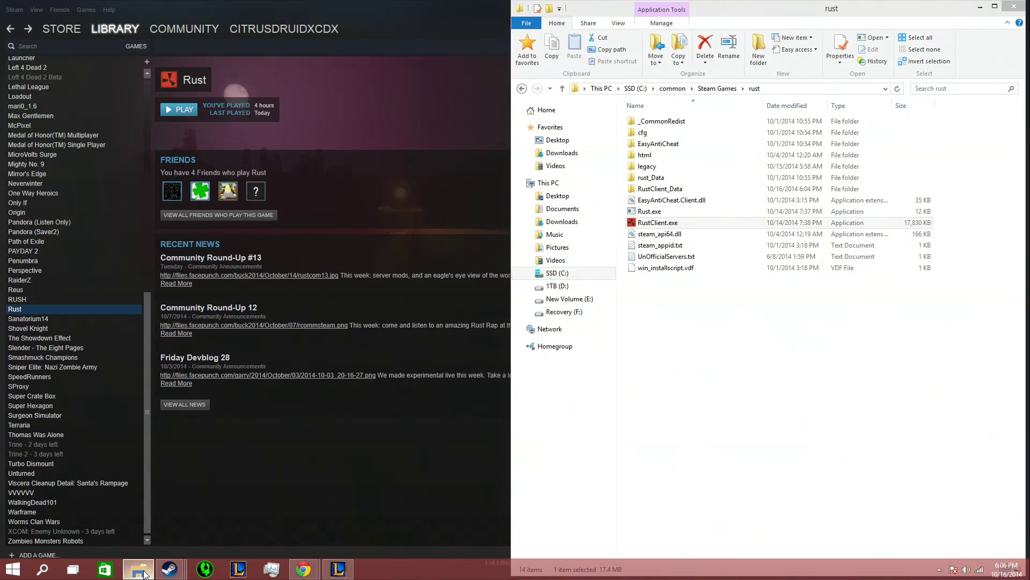
pyautogui.click(144, 573)
# Search the computer for "fir", open Windows Firewall to review its state, and close the window.
pyautogui.click(12, 569)
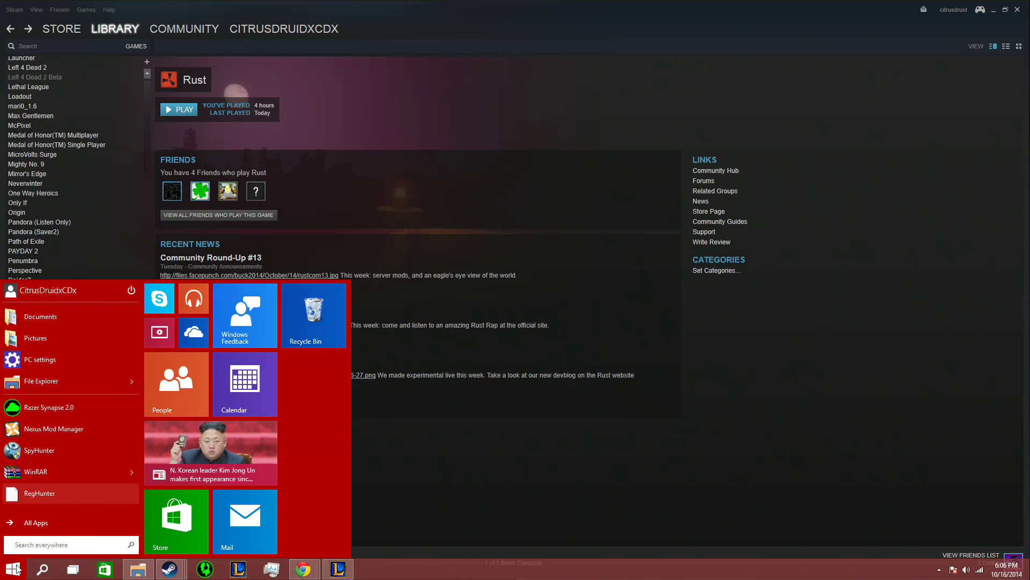
pyautogui.click(59, 543)
pyautogui.write('fr')
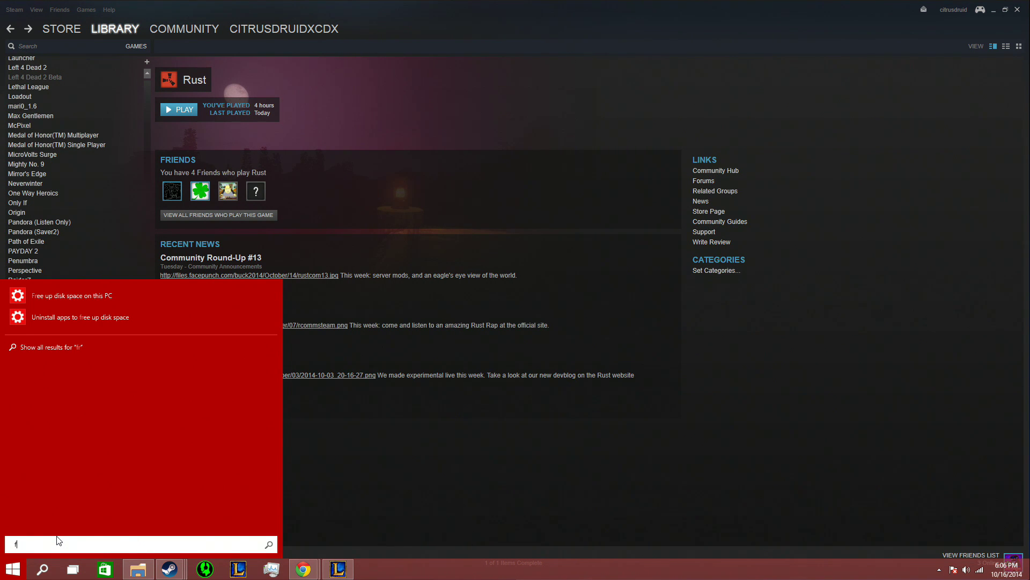
pyautogui.press('BackSpace')
pyautogui.write('ir')
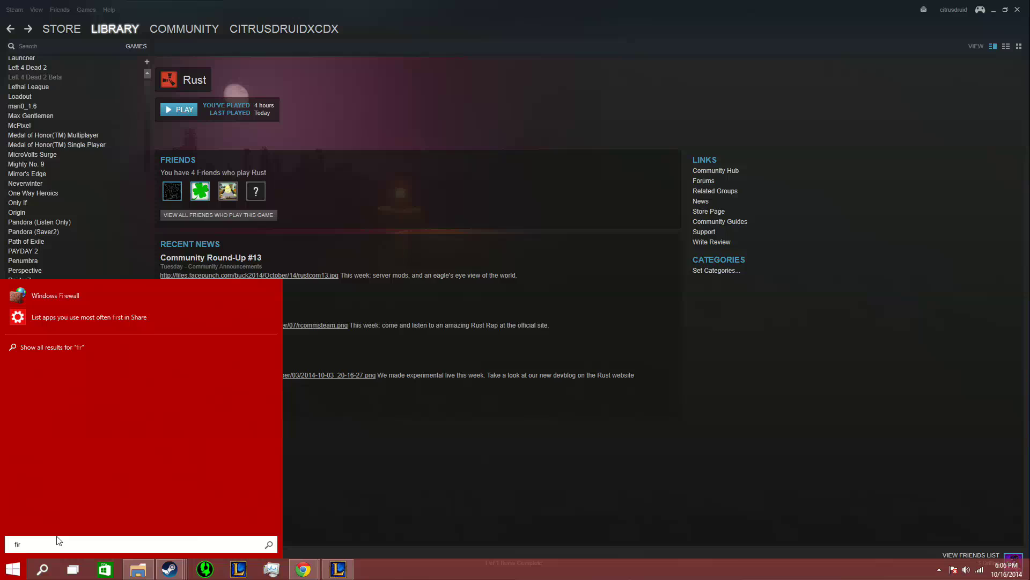
pyautogui.click(79, 294)
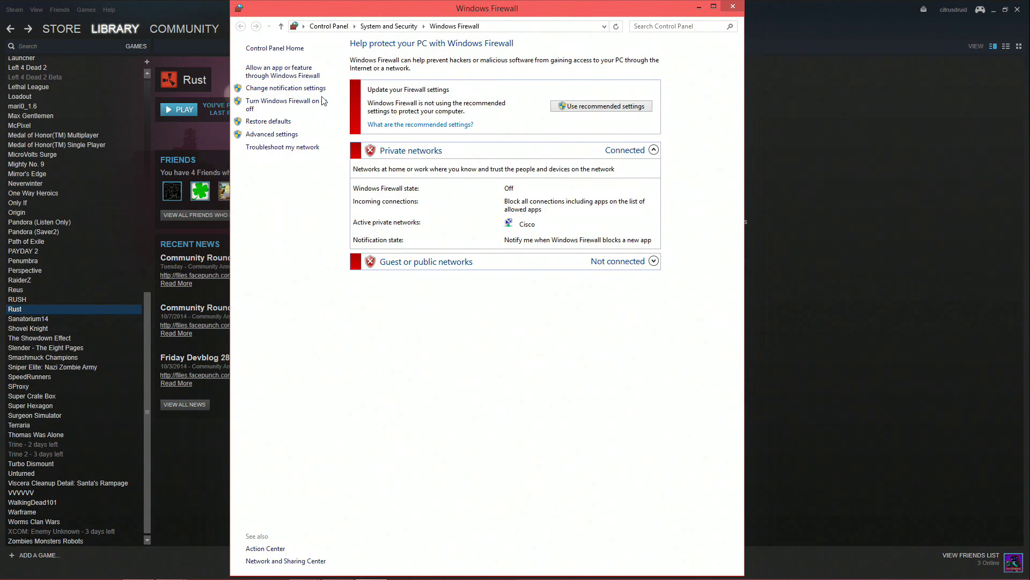
pyautogui.click(732, 7)
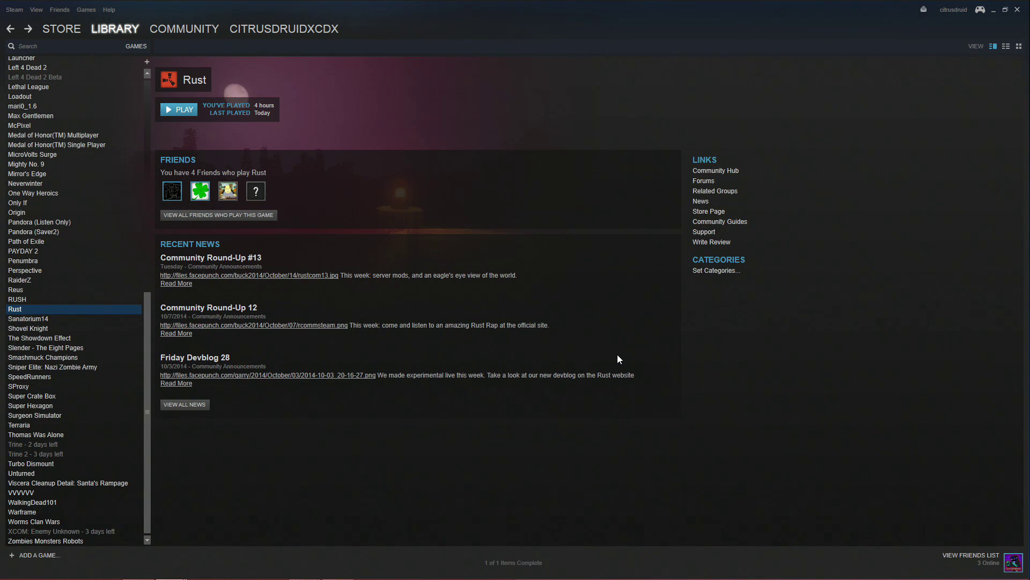